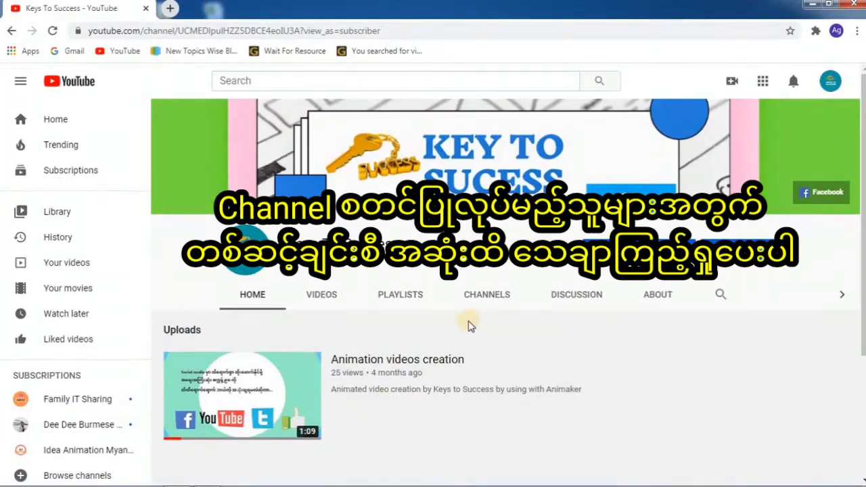
mouse_move(835, 124)
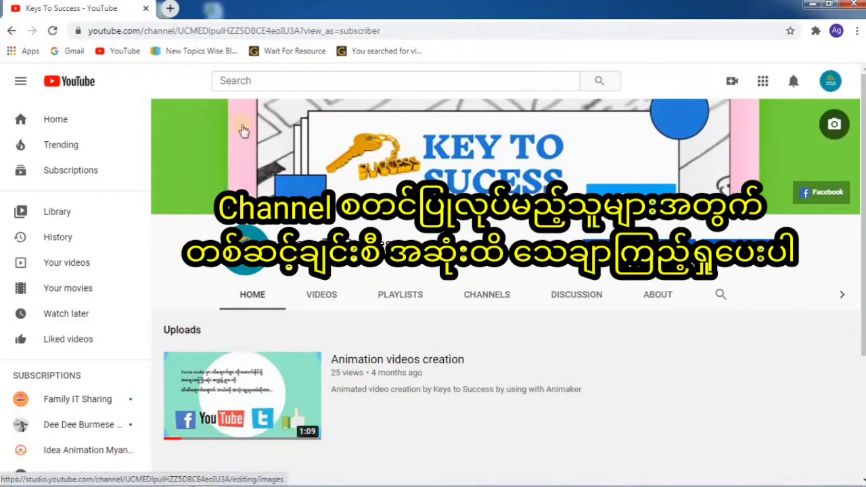
mouse_move(329, 396)
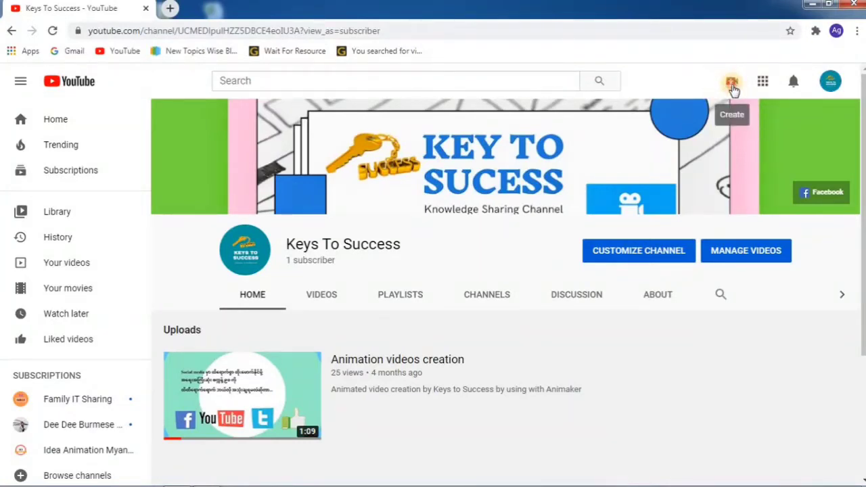
Upload the video file EBDMXL1Z5EAHJ2G3 from the Animation > Download folder on DATA (D:) to the channel
left_click(733, 84)
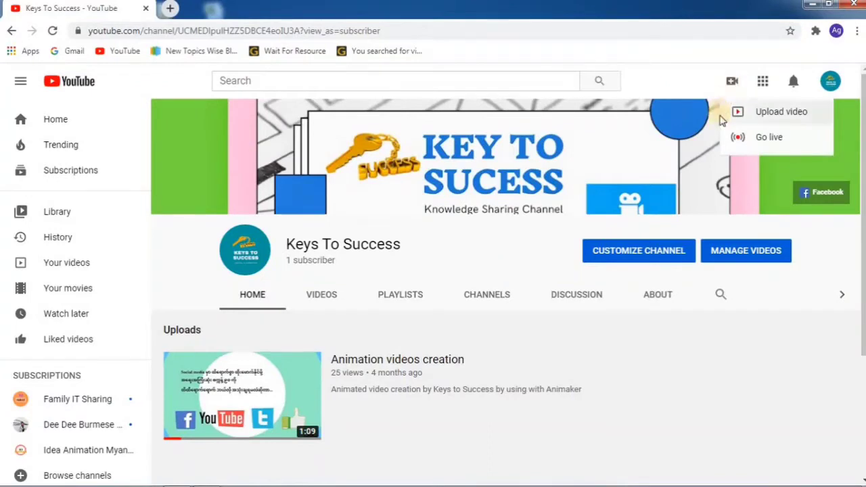
left_click(782, 115)
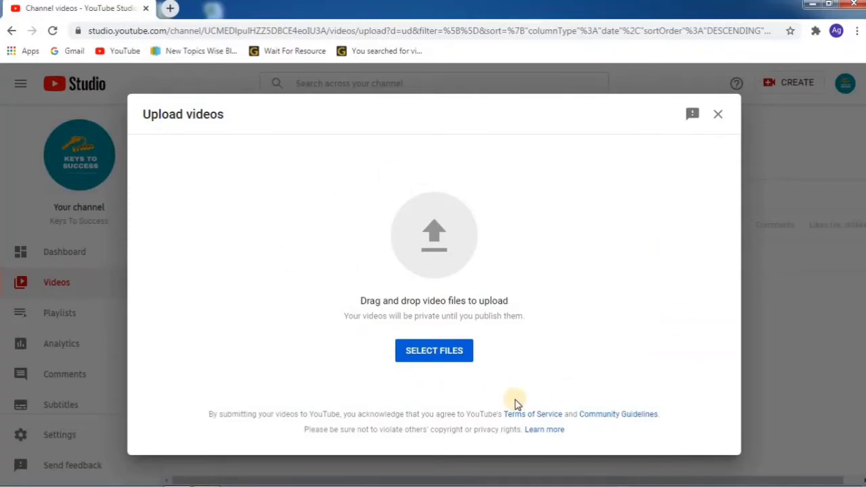
left_click(458, 356)
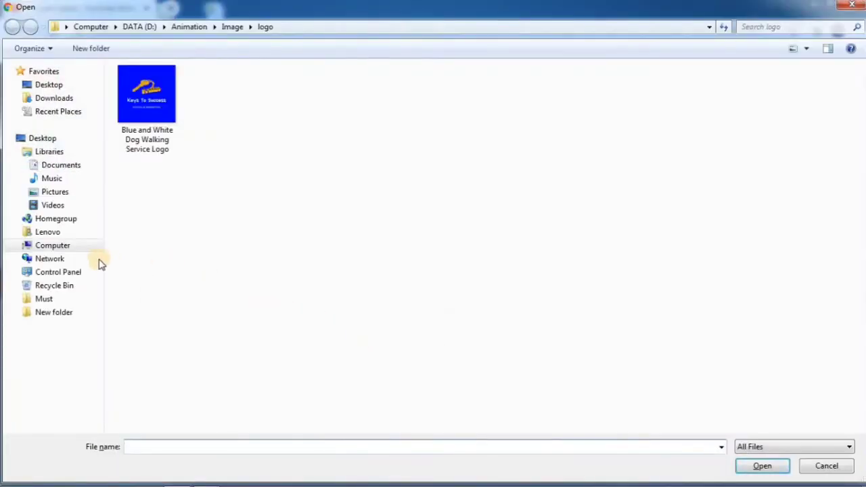
left_click(78, 247)
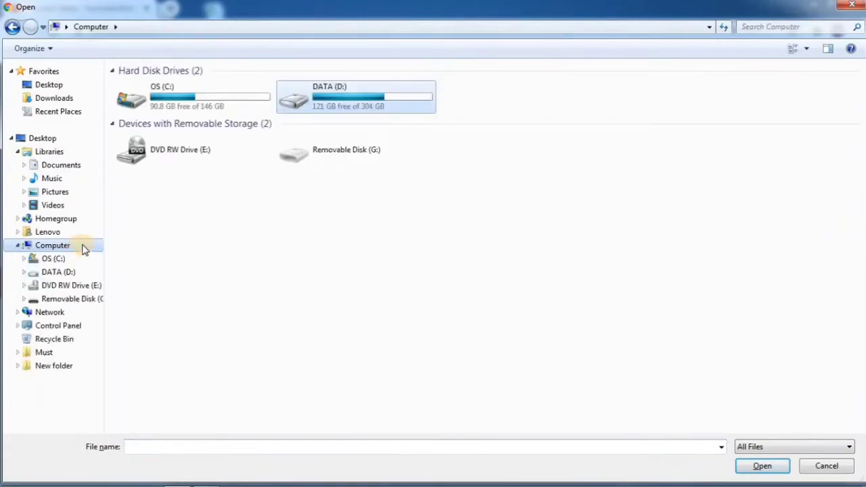
double_click(306, 96)
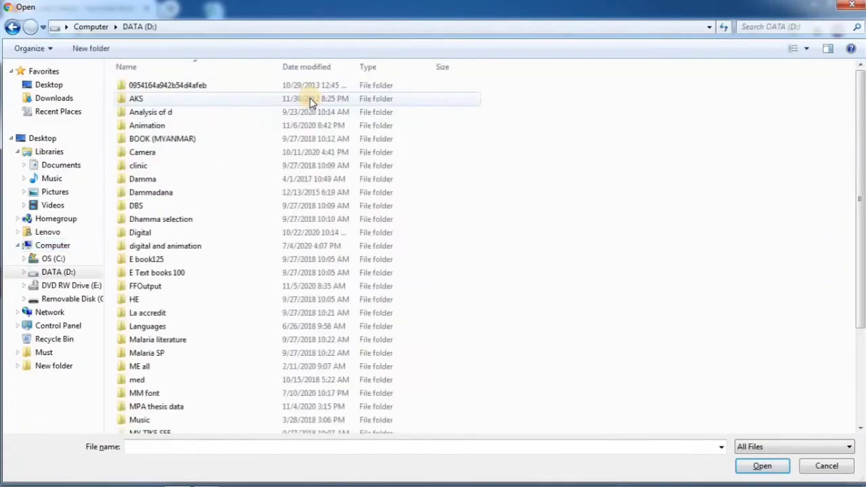
double_click(288, 128)
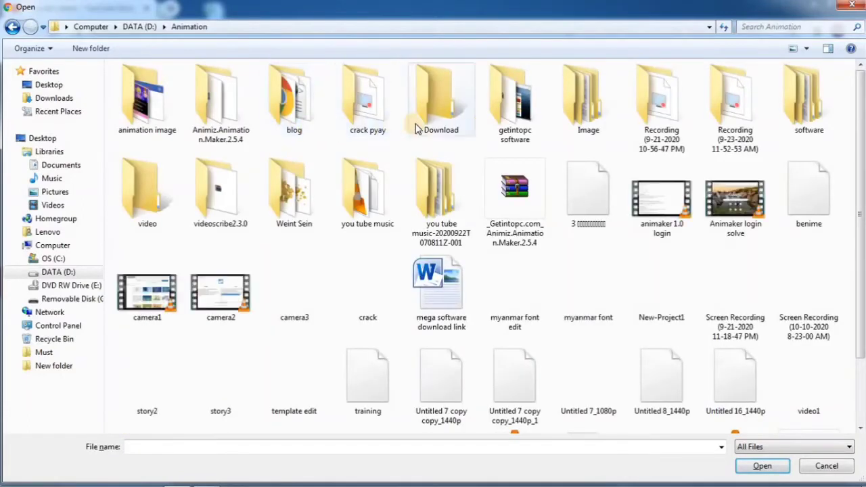
double_click(428, 117)
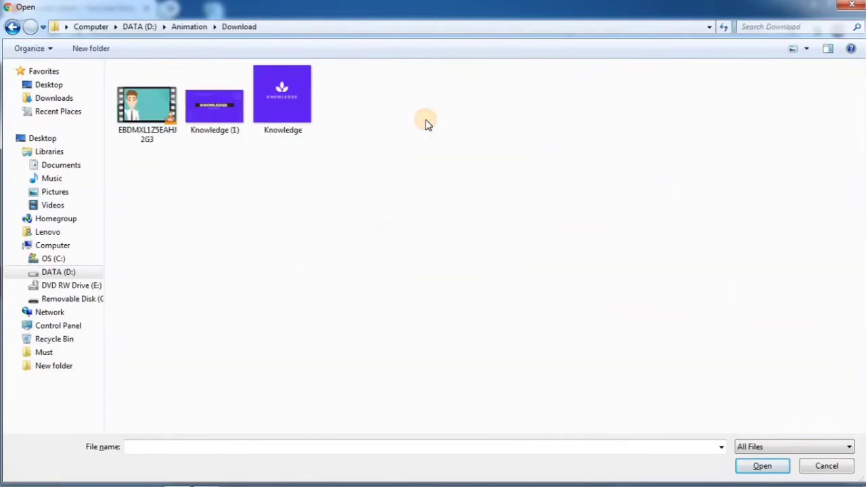
left_click(166, 125)
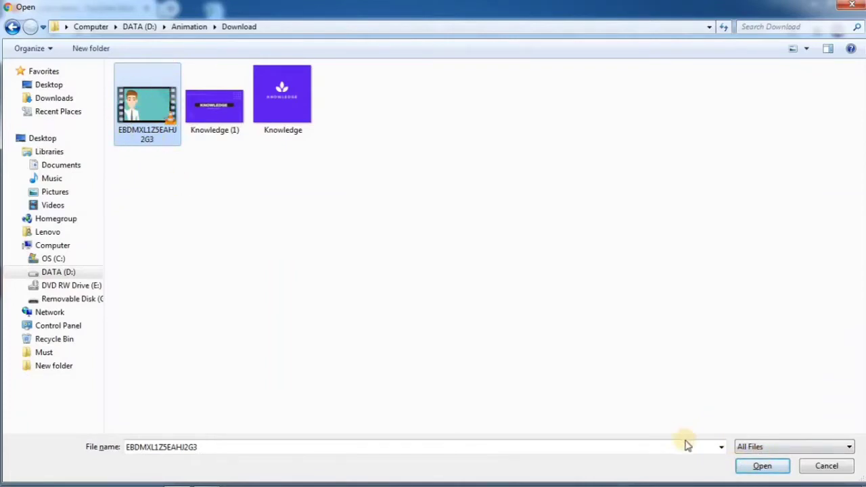
left_click(768, 473)
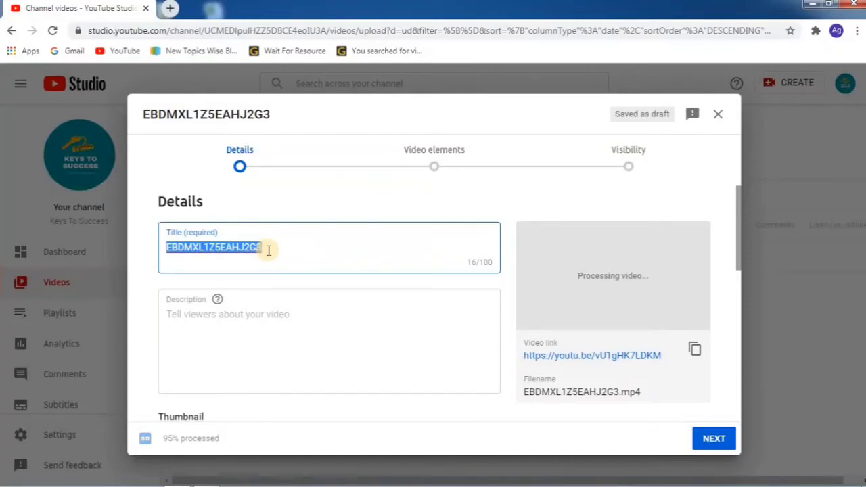
Replace the video's title with "Animated Video Making Online Class"
type("A")
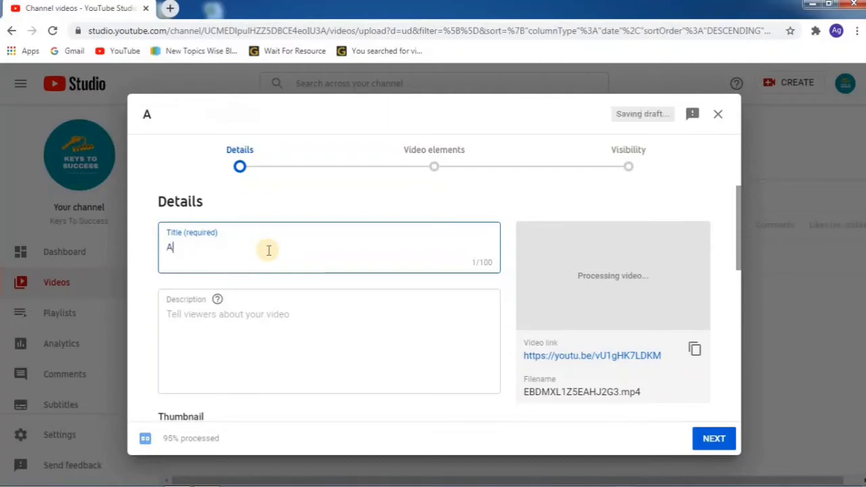
type("nimated ")
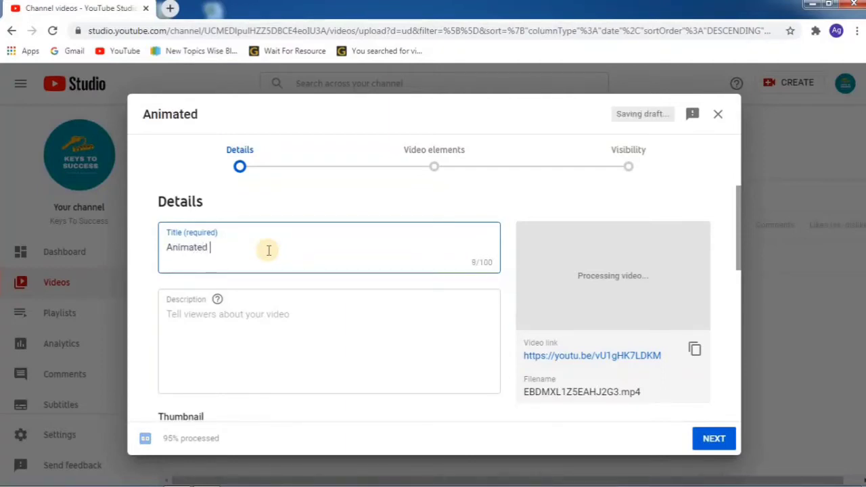
type("Vd")
key("BackSpace")
type("i")
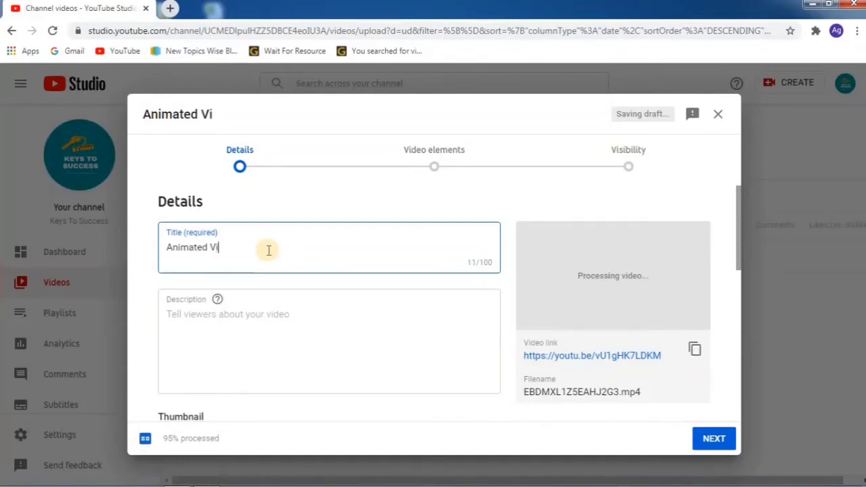
type("deo M")
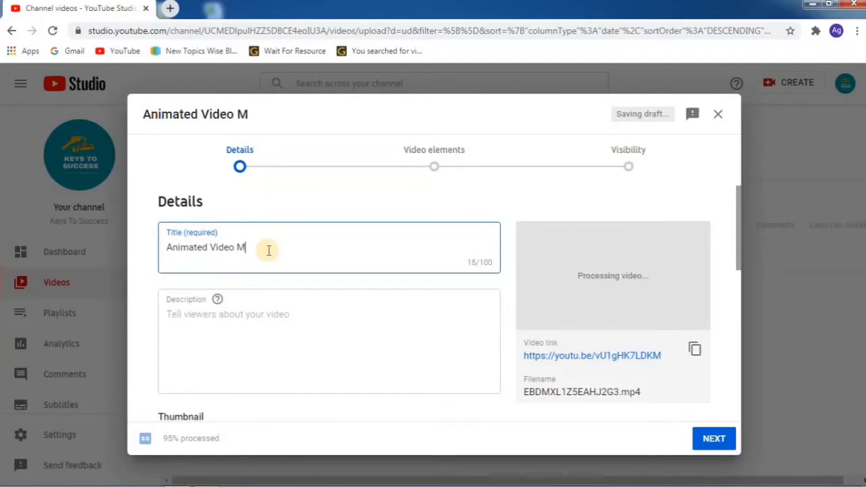
type("aking Online ")
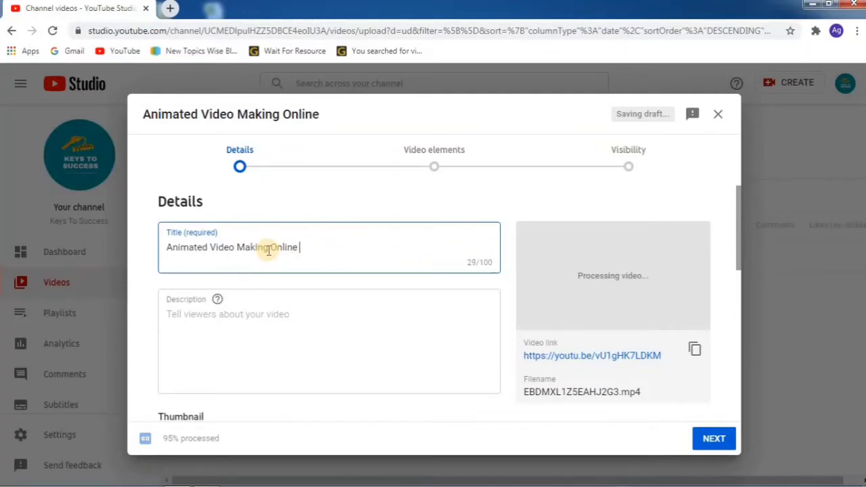
type("C")
key("BackSpace")
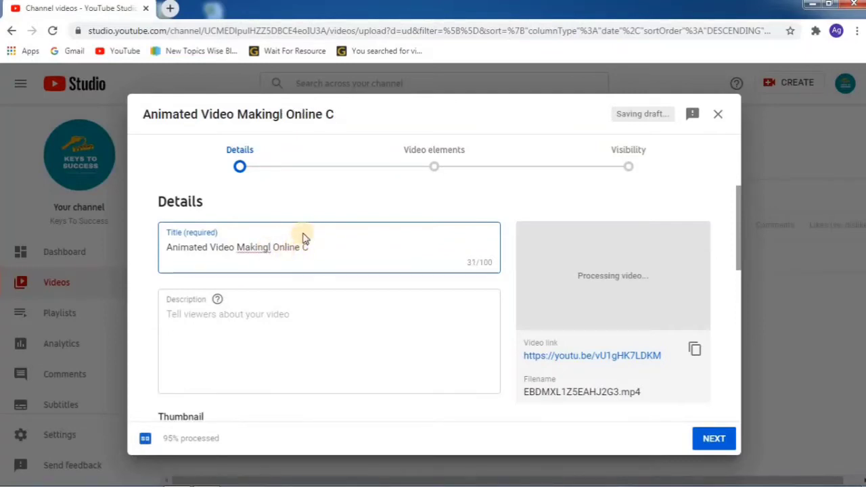
key("BackSpace")
left_click(313, 246)
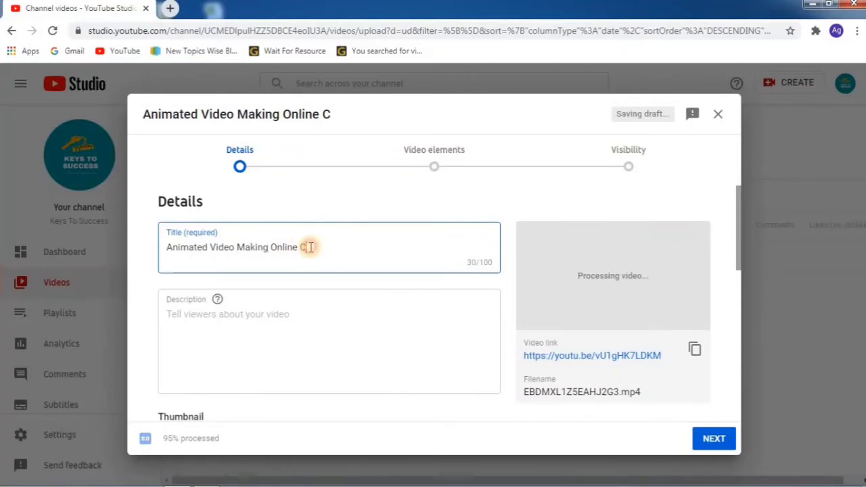
type("lass")
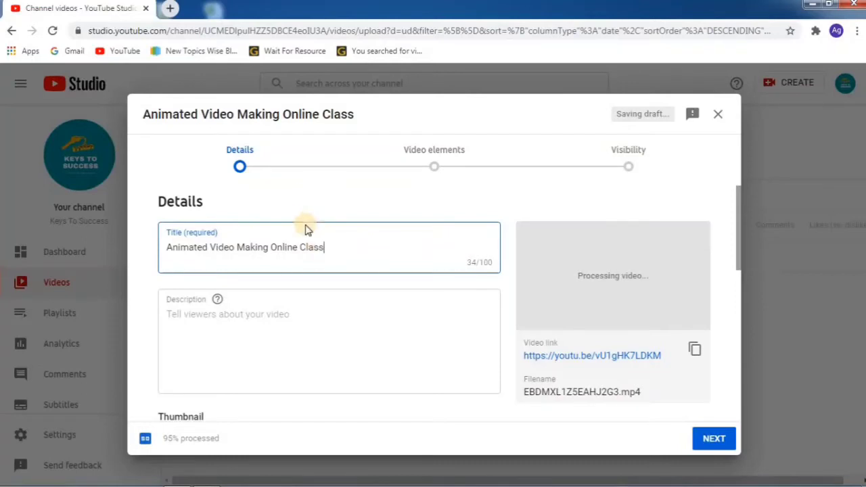
Enter the video description "To share the knowledge about the animated video making."
left_click(182, 318)
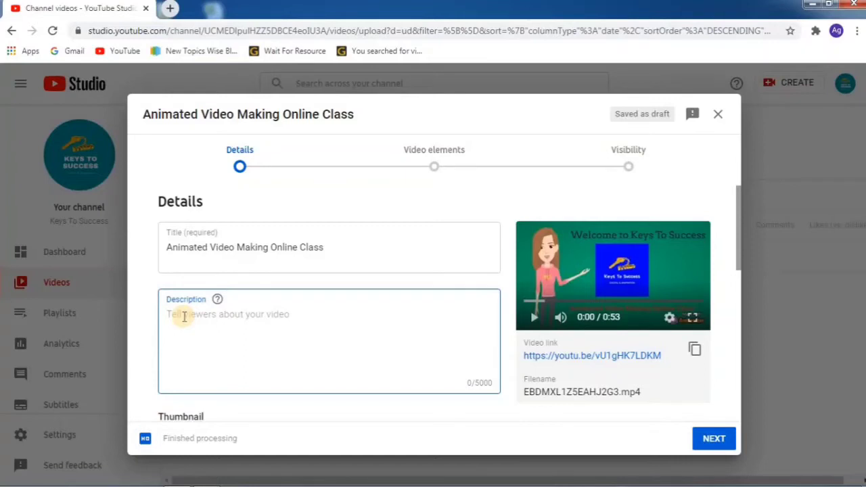
type("To")
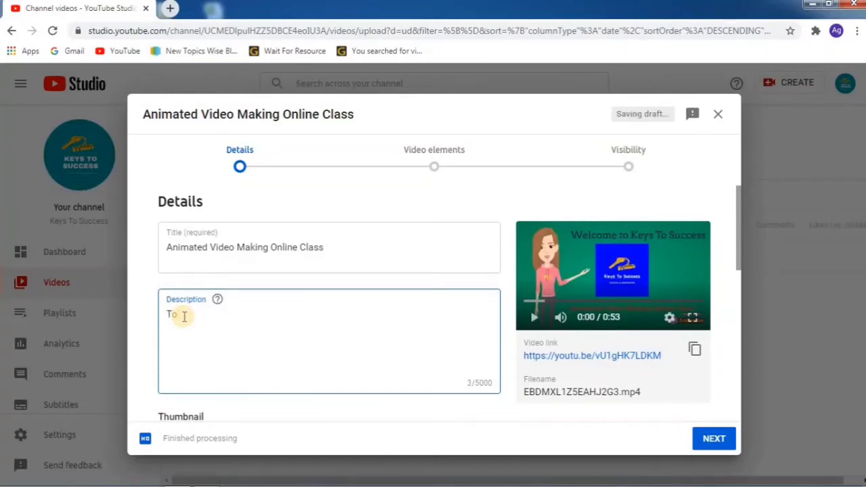
type(" share the knowledge")
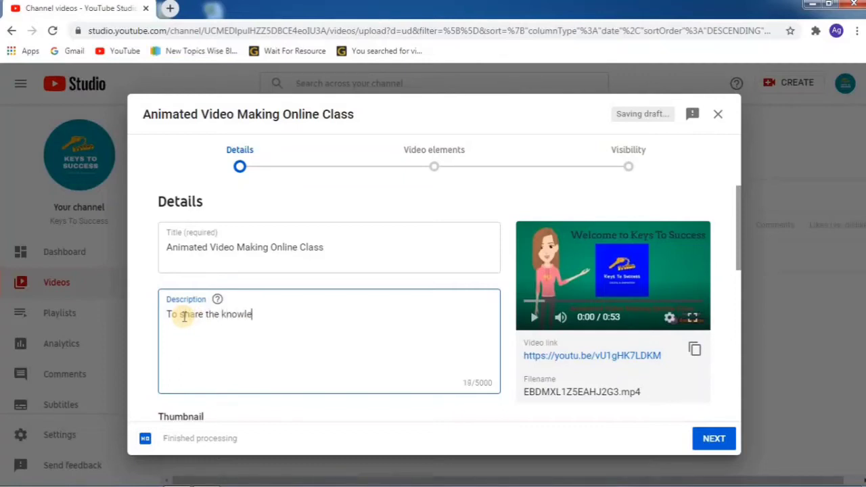
double_click(184, 315)
key("BackSpace")
key("Delete")
key("Delete")
type("b")
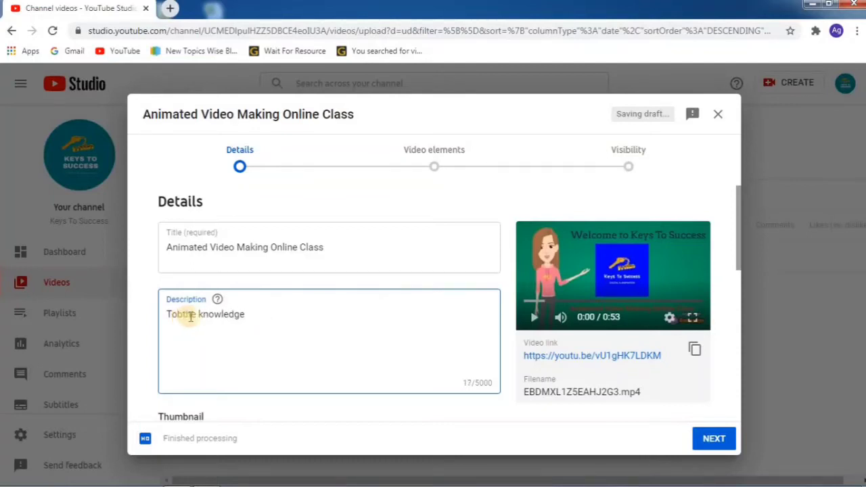
left_click(182, 316)
key("BackSpace")
type("shar")
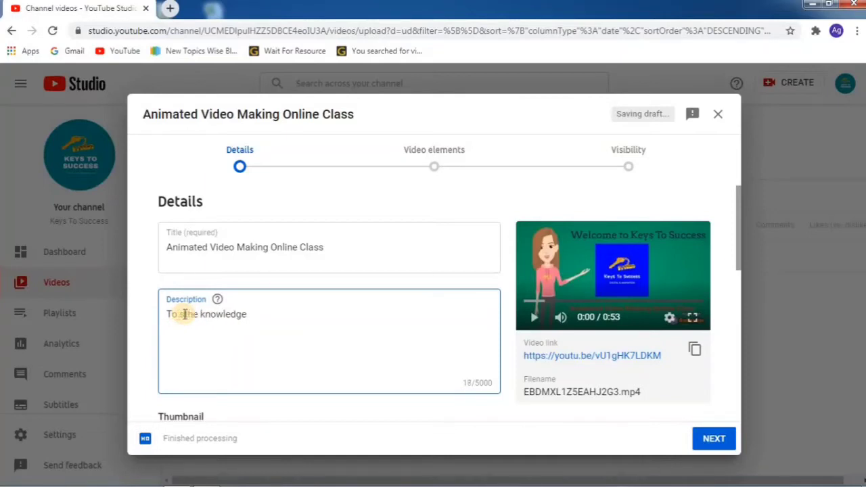
type("e the knowledge ")
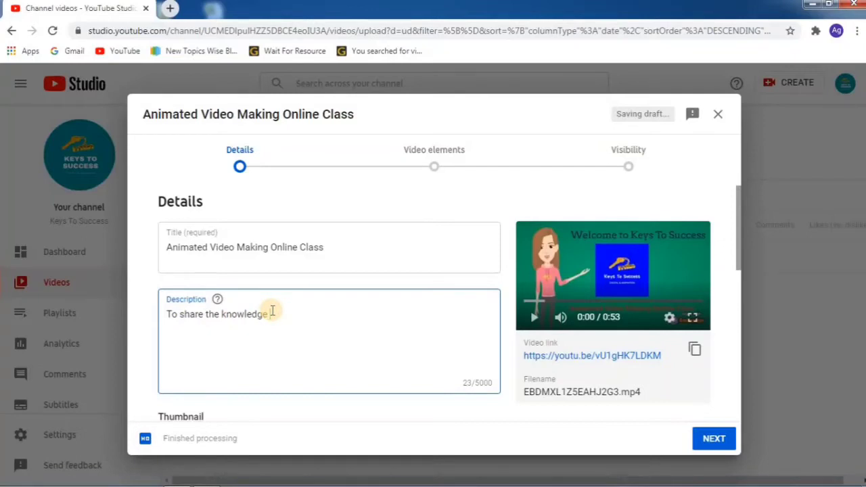
type("about the animate")
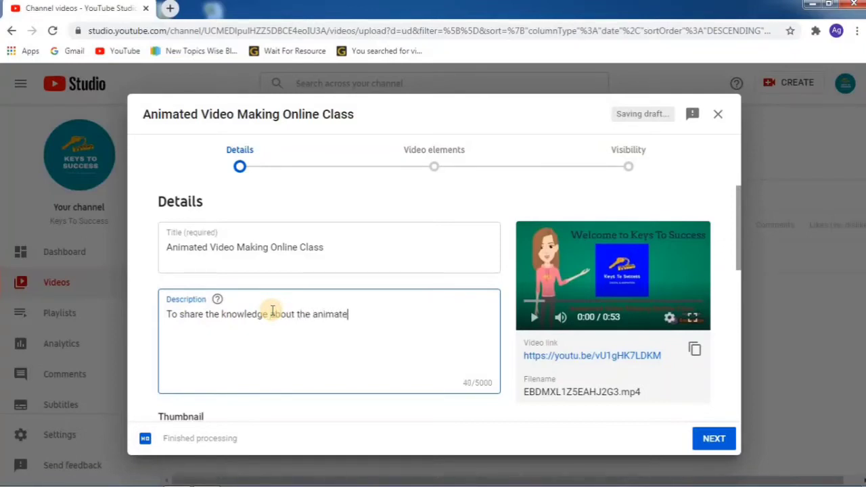
type("d video making.")
scroll(274, 322, "down", 1)
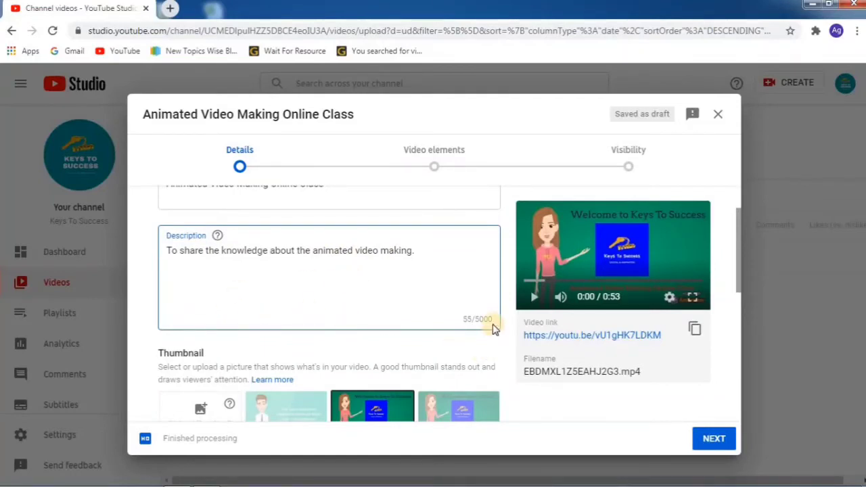
scroll(324, 314, "up", 2)
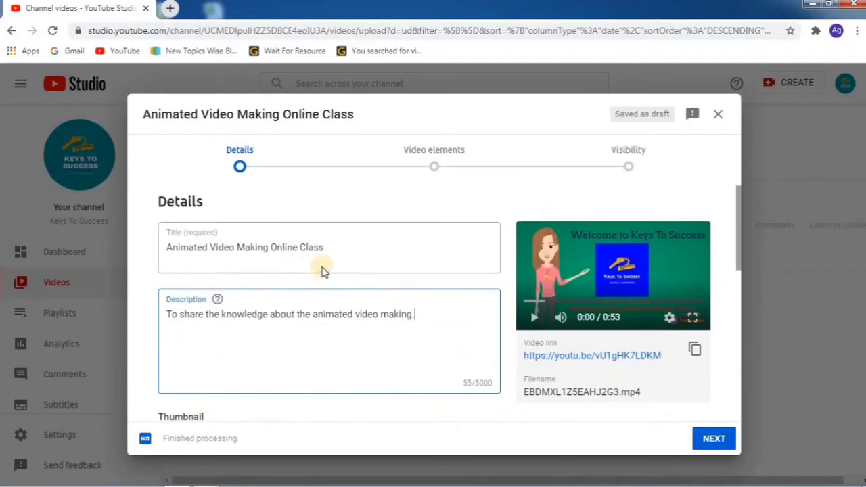
left_click_drag(340, 248, 195, 249)
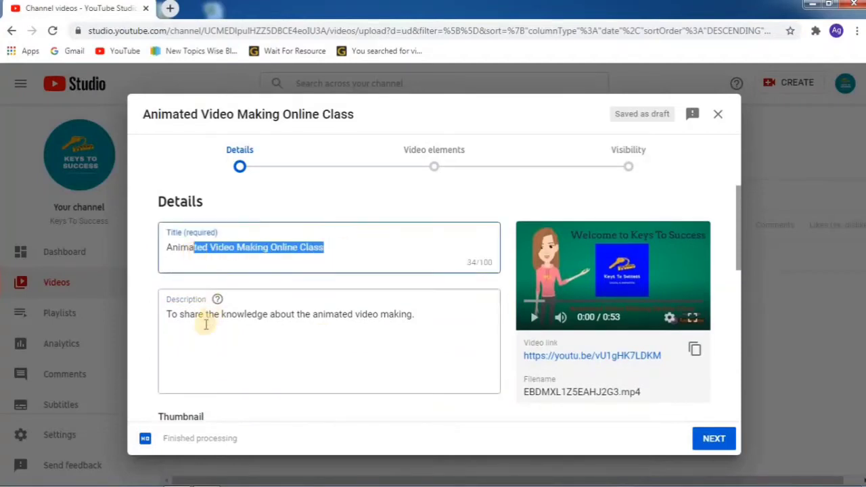
left_click(207, 325)
Choose the middle auto-generated frame, showing the woman beside the blue logo, as the video's thumbnail
scroll(250, 357, "down", 5)
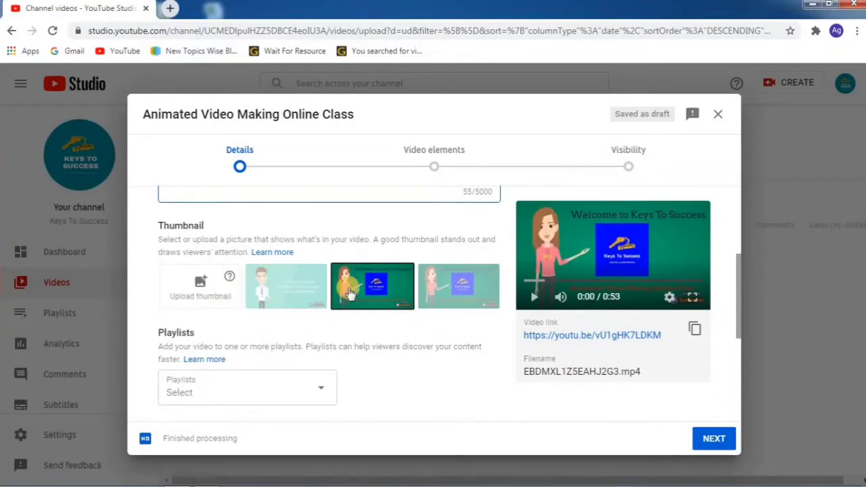
left_click(363, 305)
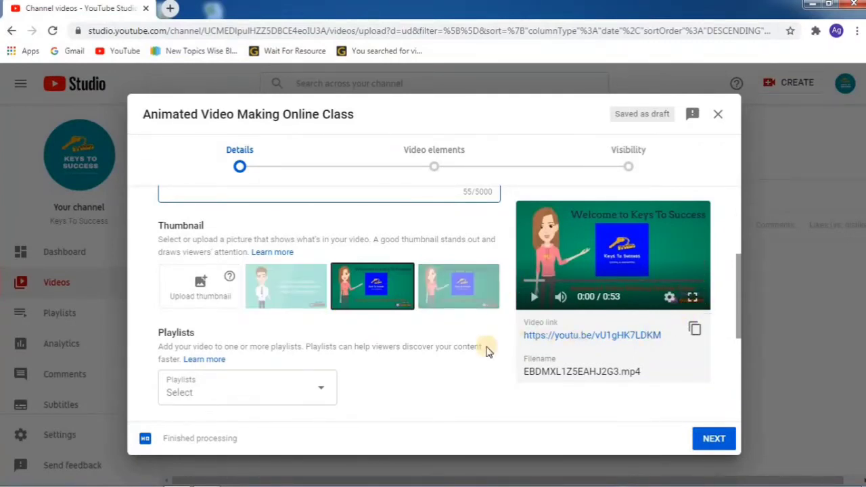
scroll(485, 338, "down", 1)
scroll(484, 332, "up", 1)
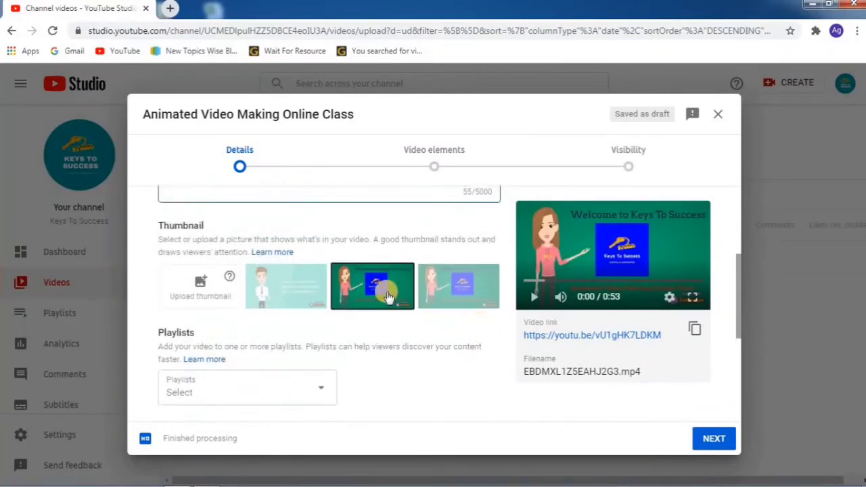
Try to upload a custom thumbnail for the video and dismiss the phone verification request
left_click(200, 282)
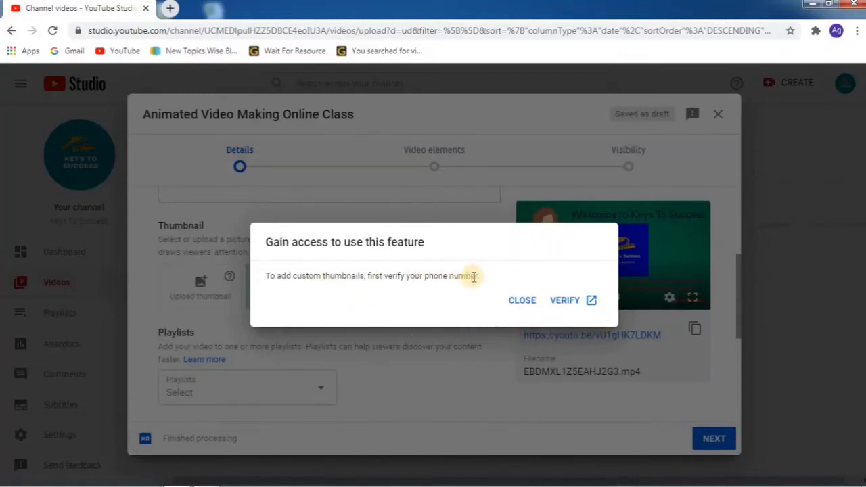
left_click(522, 302)
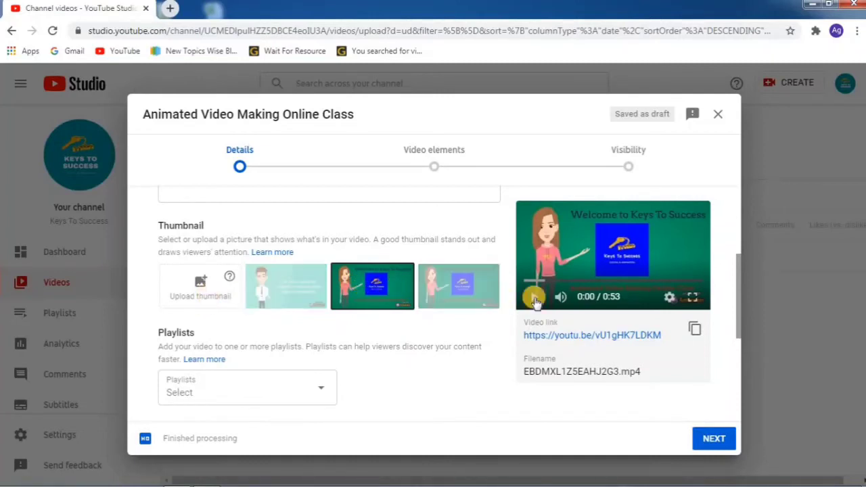
scroll(396, 349, "down", 1)
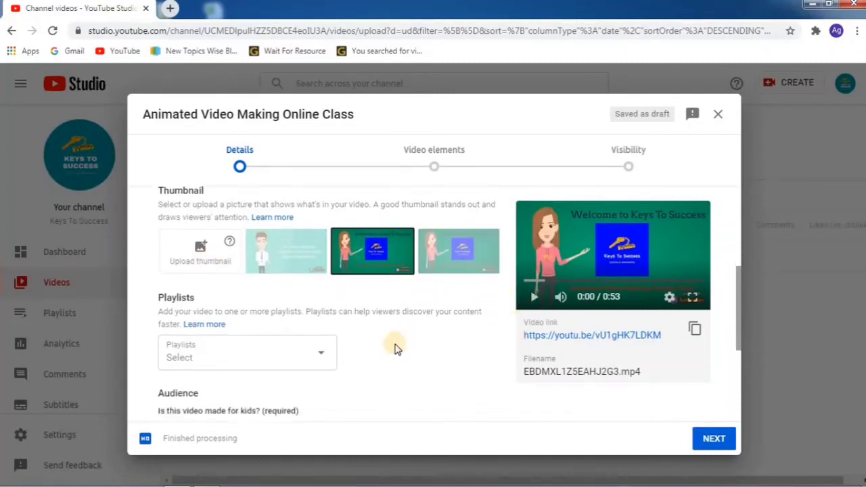
Try to set up a new public playlist titled "Online class" for the video
scroll(227, 357, "down", 1)
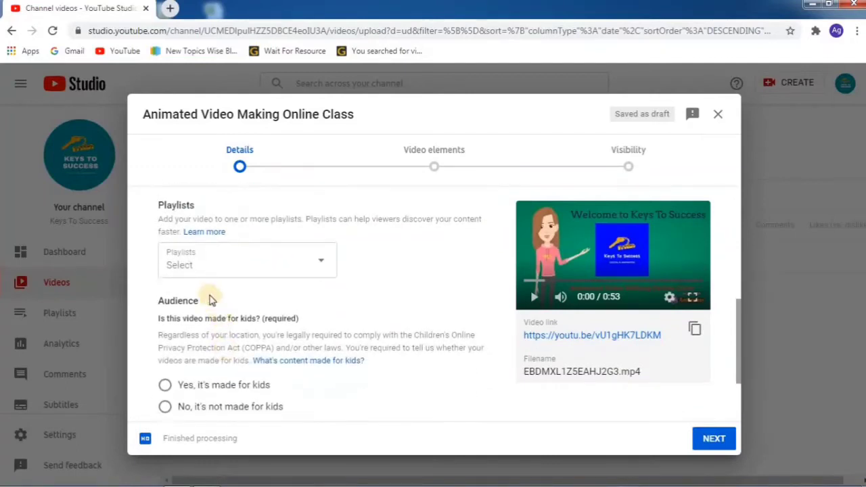
left_click(319, 265)
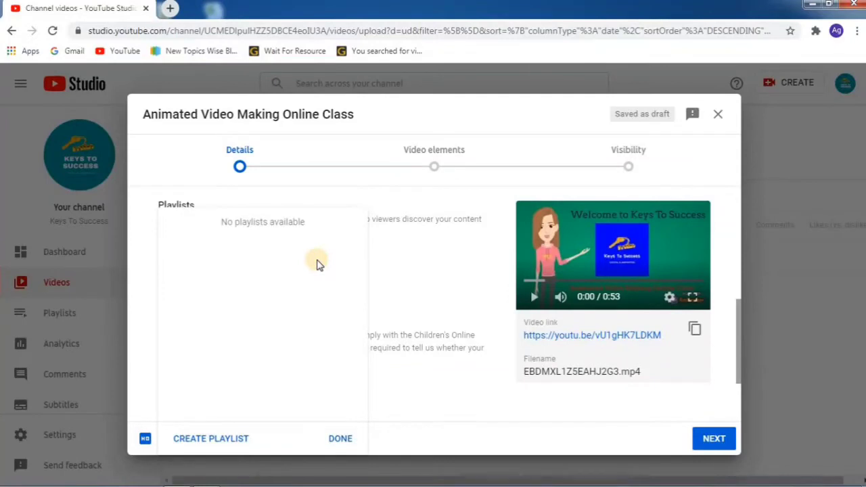
left_click(226, 440)
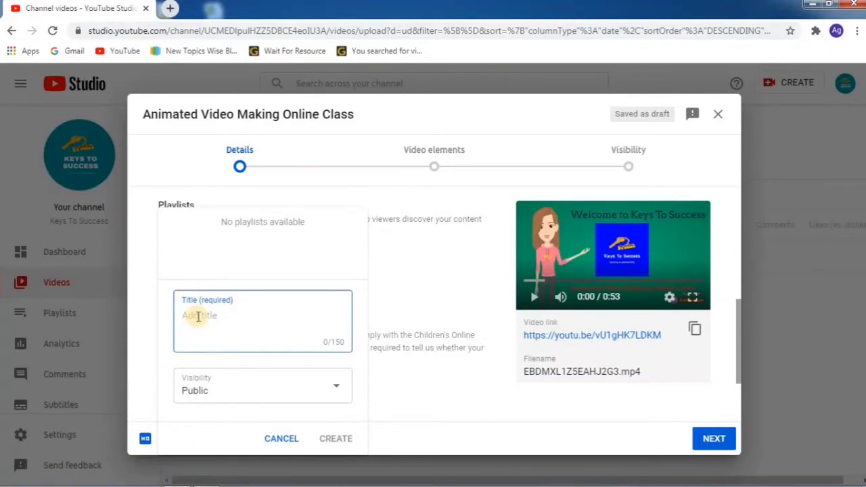
type("Online class")
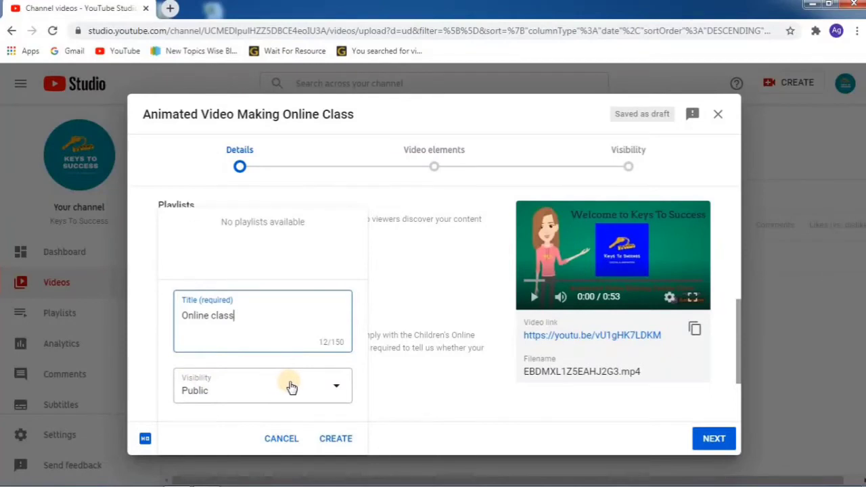
left_click(336, 391)
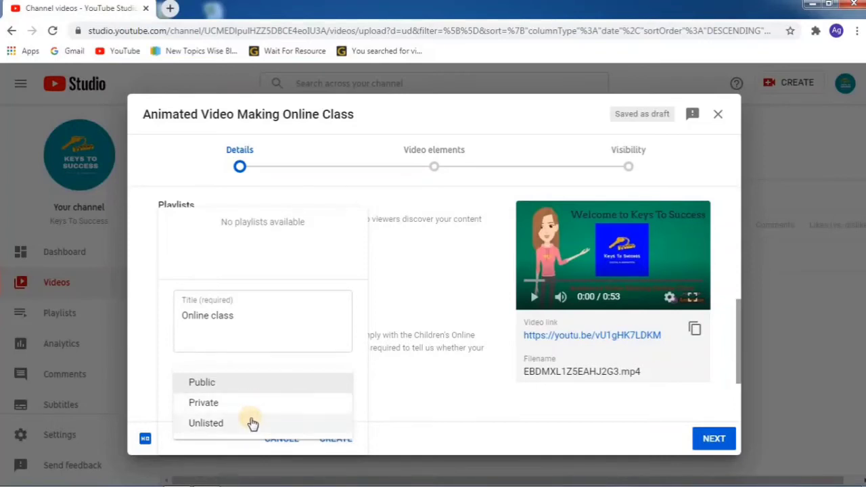
left_click(312, 383)
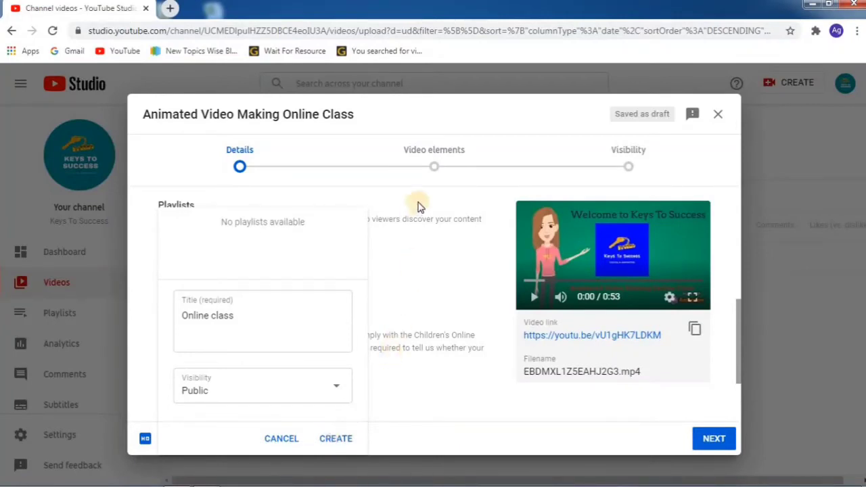
left_click(435, 169)
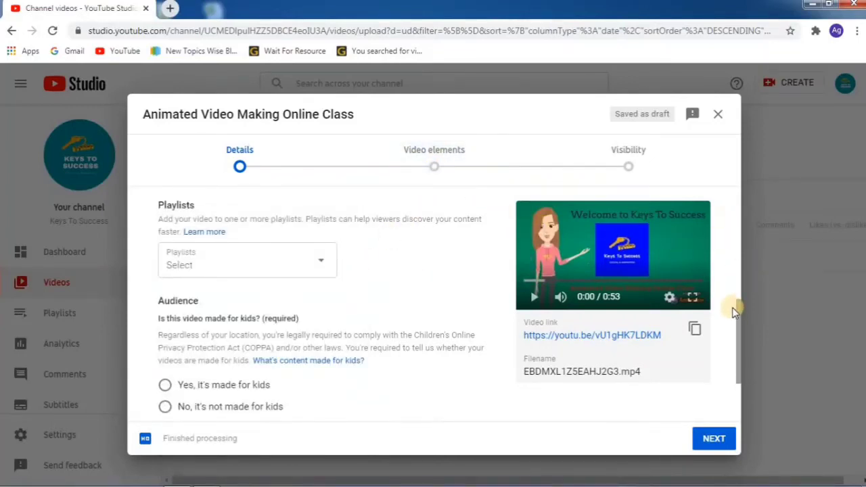
Enter "Online class" again as the title of a new playlist, and leave the form without creating it
mouse_move(739, 301)
left_mouse_down()
mouse_move(739, 247)
mouse_move(742, 335)
mouse_move(740, 313)
left_mouse_up()
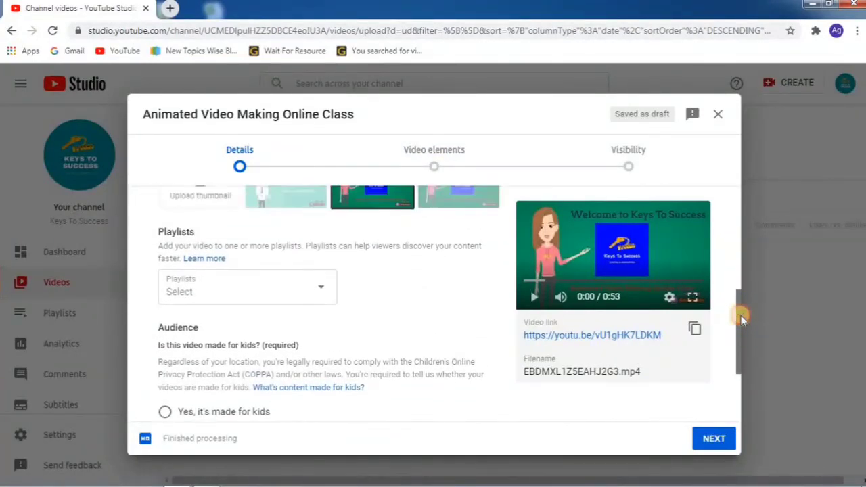
left_click(321, 290)
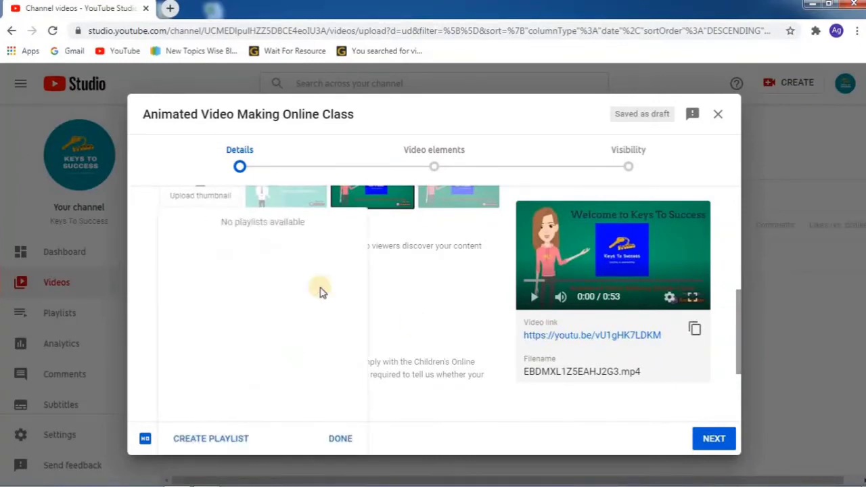
left_click(222, 437)
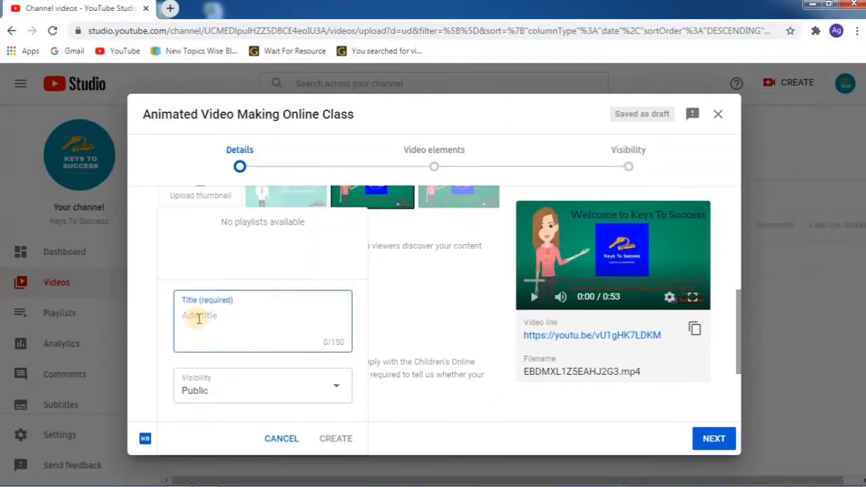
type("Online class")
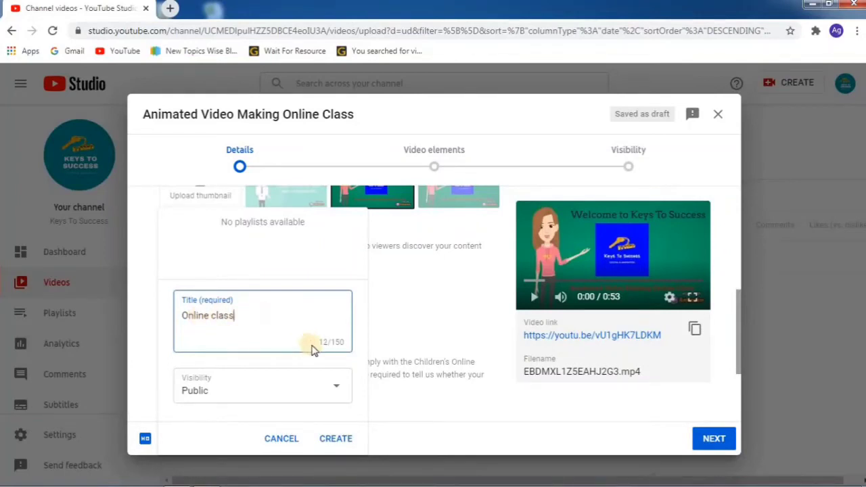
left_click(738, 335)
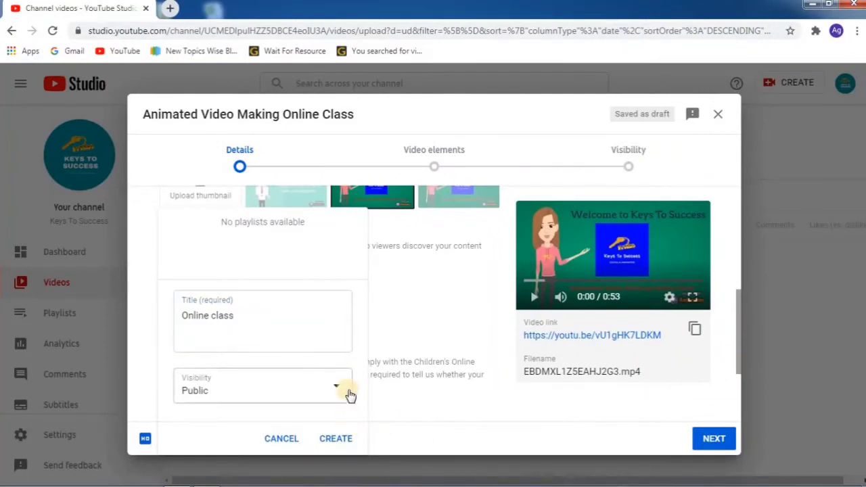
left_click(739, 338)
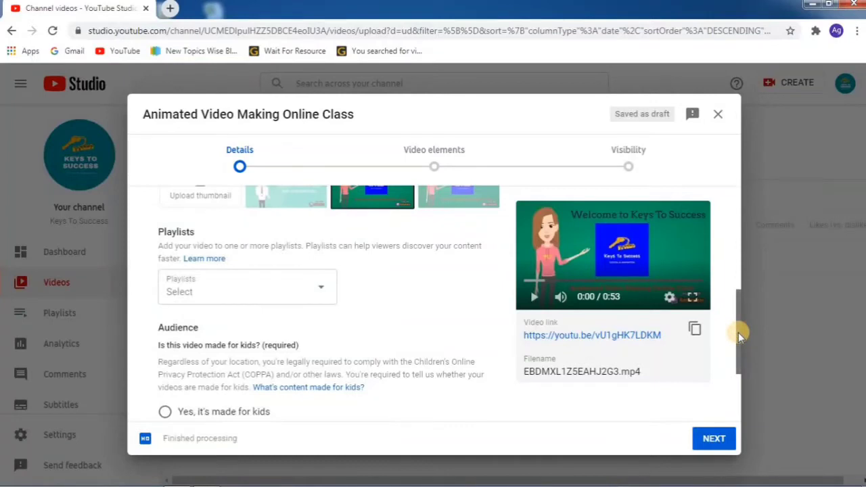
Mark the video as not made for kids and show the additional detail options
left_click_drag(738, 333, 737, 358)
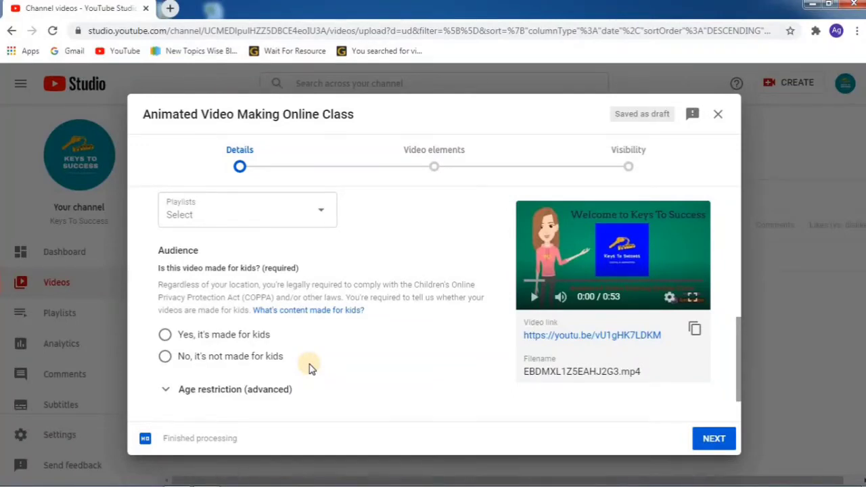
left_click(166, 359)
scroll(294, 365, "down", 1)
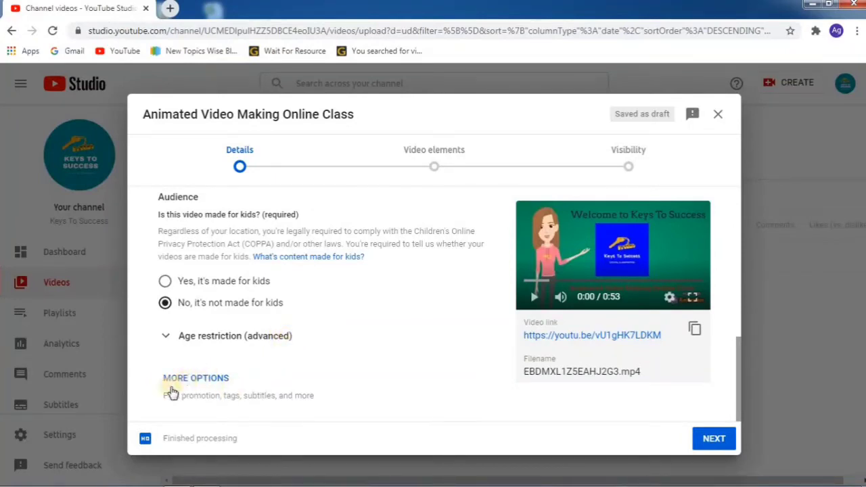
left_click(226, 379)
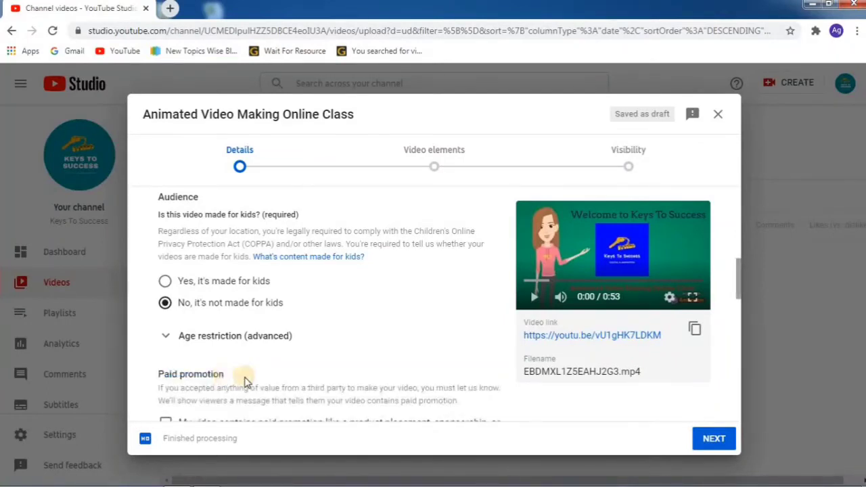
Examine the paid promotion declaration and the tags section among the video's additional options
scroll(433, 339, "down", 2)
scroll(379, 348, "down", 1)
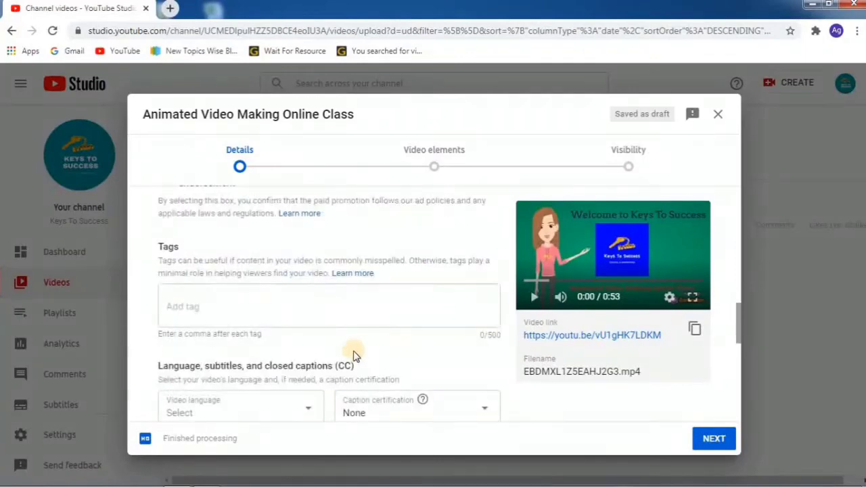
left_click(203, 305)
scroll(203, 305, "up", 1)
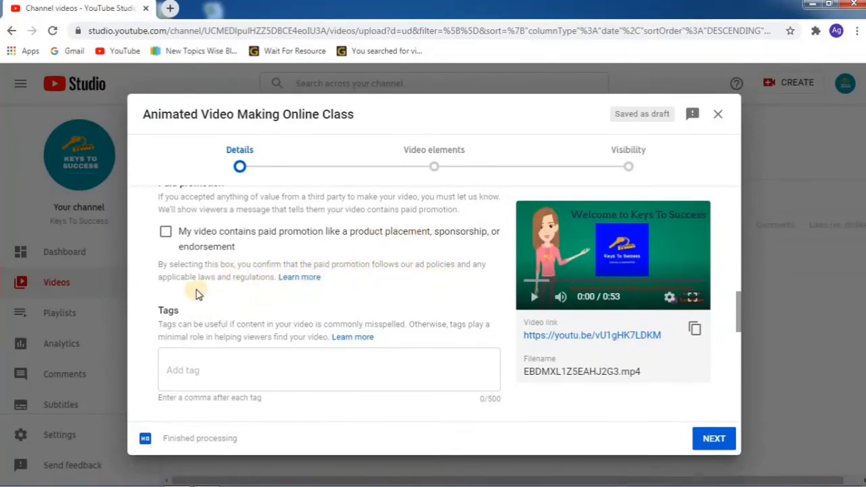
scroll(196, 293, "up", 1)
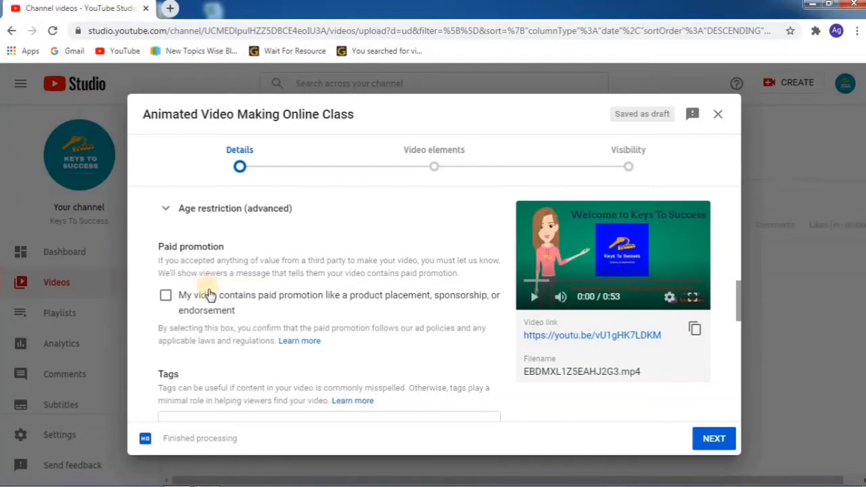
scroll(208, 295, "down", 1)
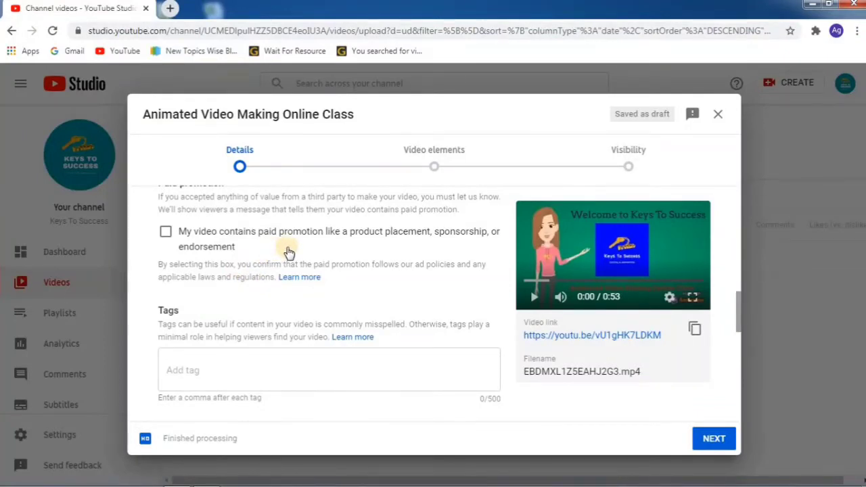
scroll(288, 249, "down", 1)
scroll(286, 248, "up", 1)
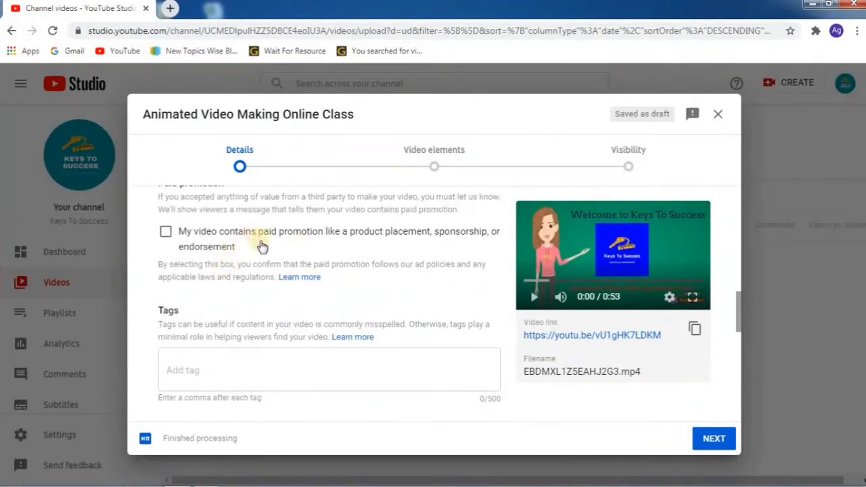
scroll(236, 284, "down", 1)
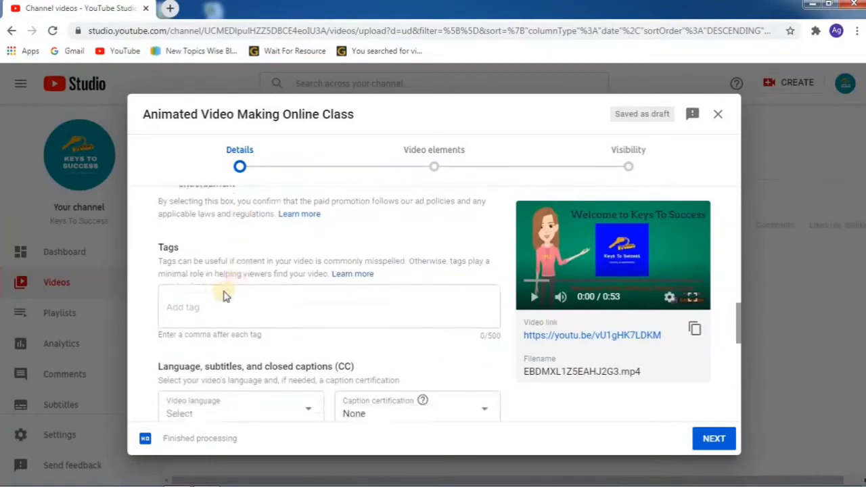
Add the tags "Animated video making" and "online class" to the video
left_click(180, 303)
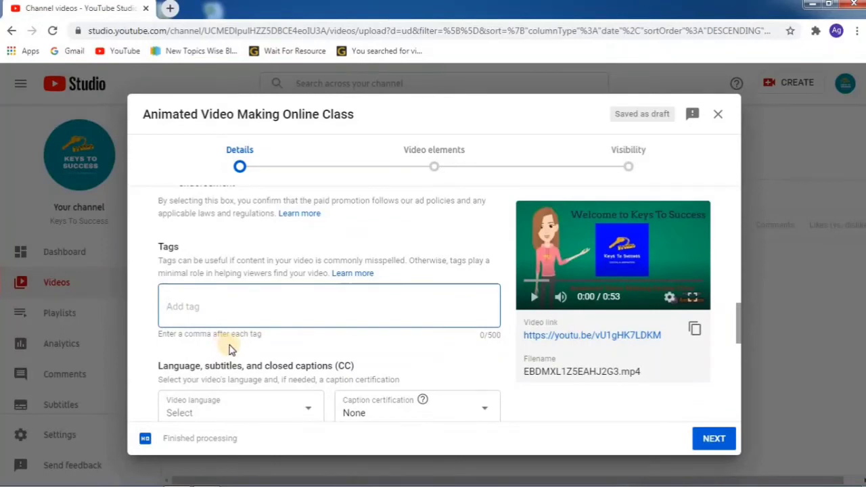
type("Anima")
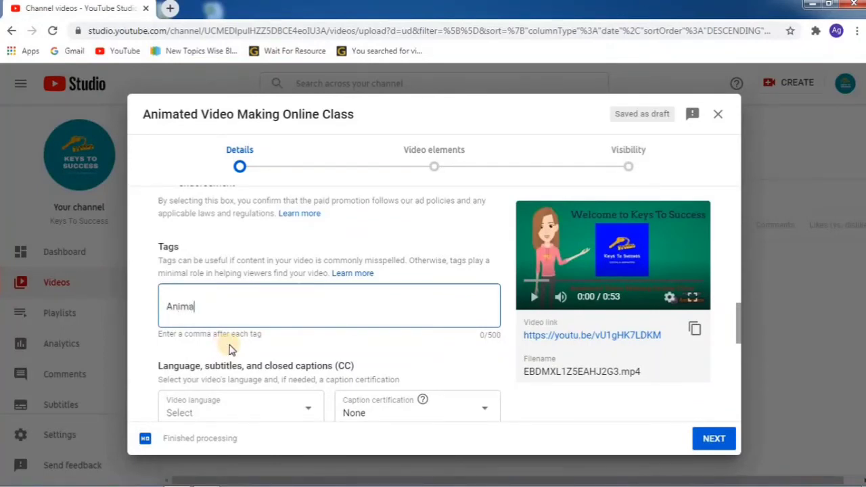
type("ted video making")
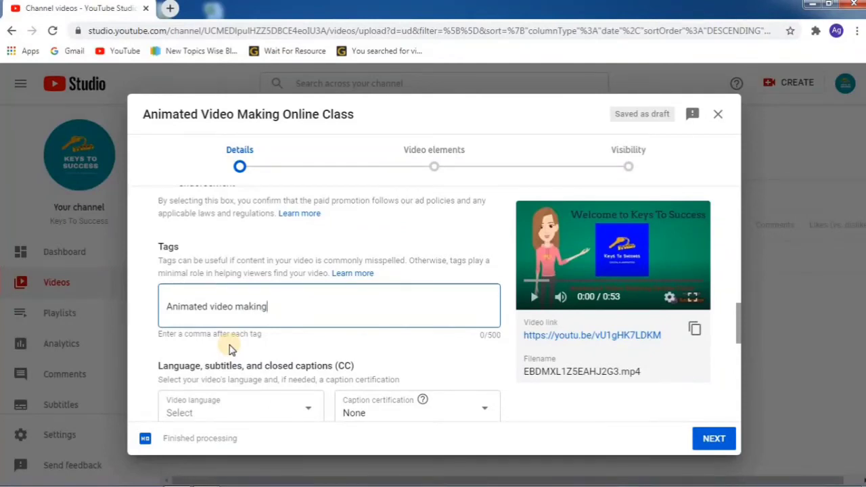
type(",")
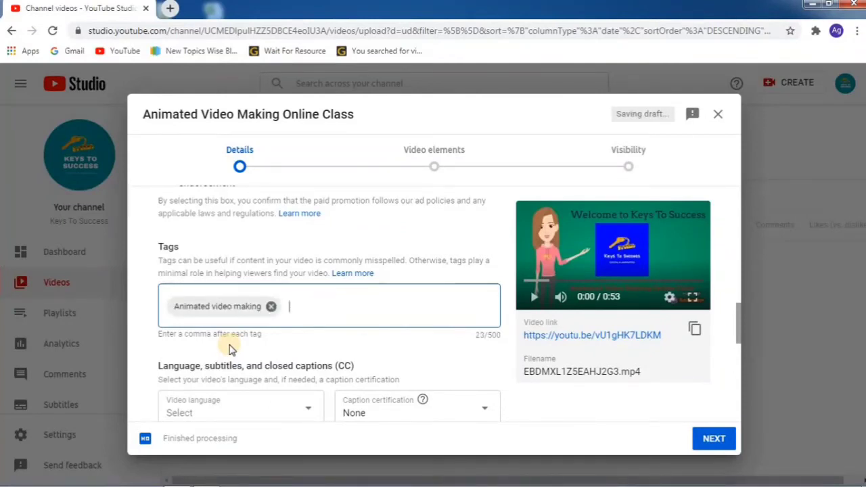
type("online class,")
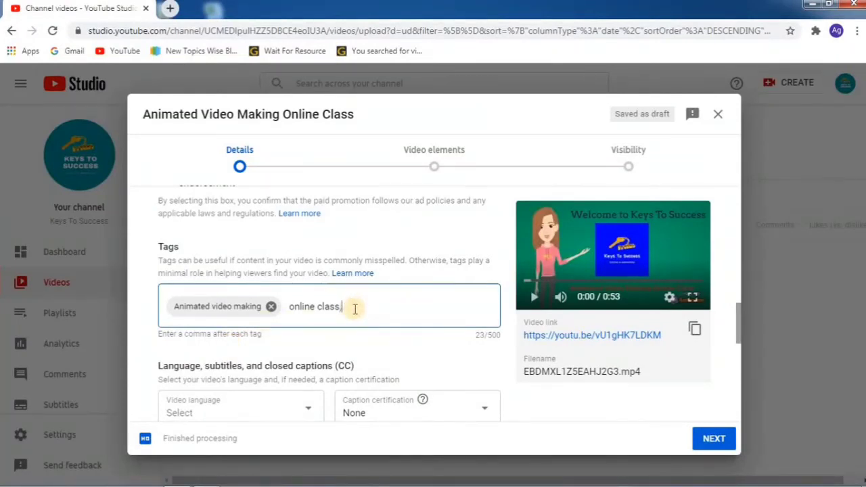
key("comma")
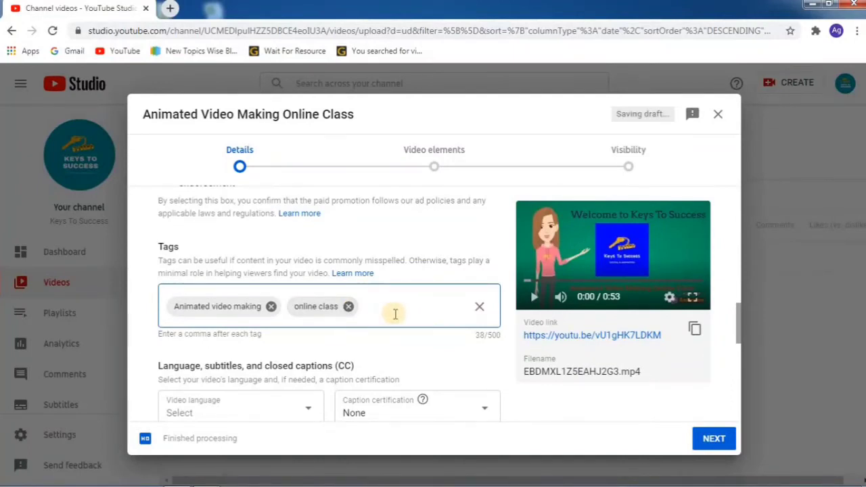
Add the further tags "Whiteboard animation", "Explainer video" and "digital marketing" to the video
type("Whiteboar")
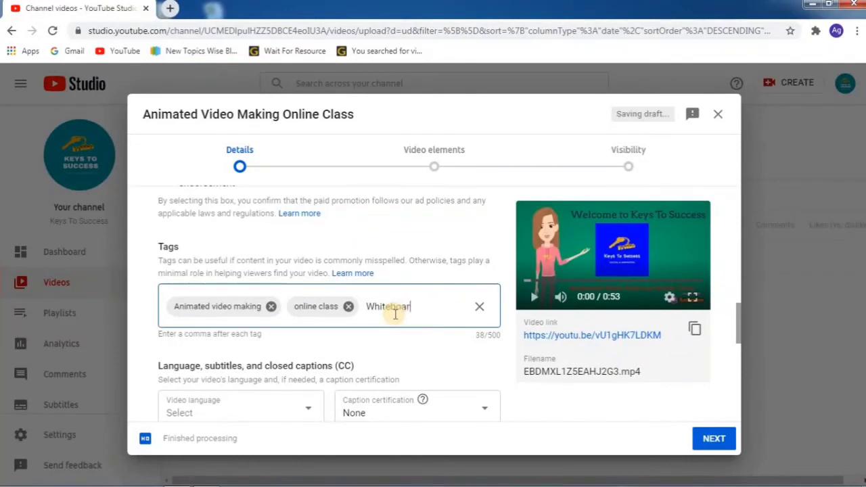
type("d animation")
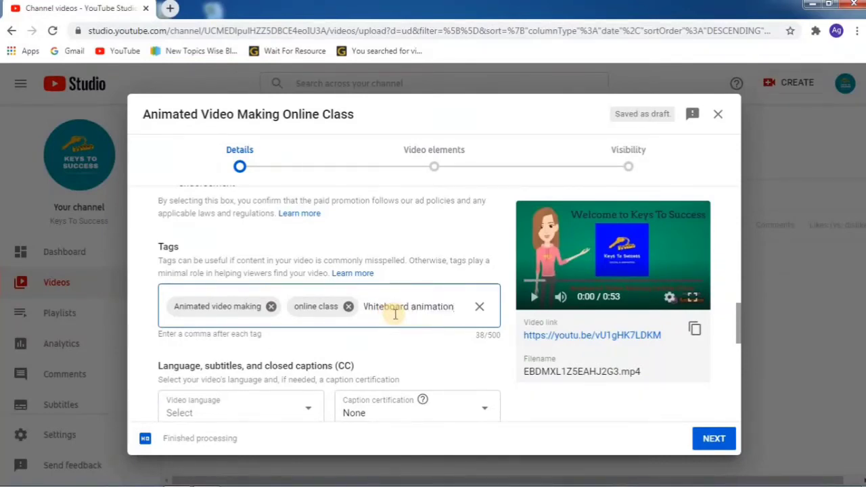
type(",")
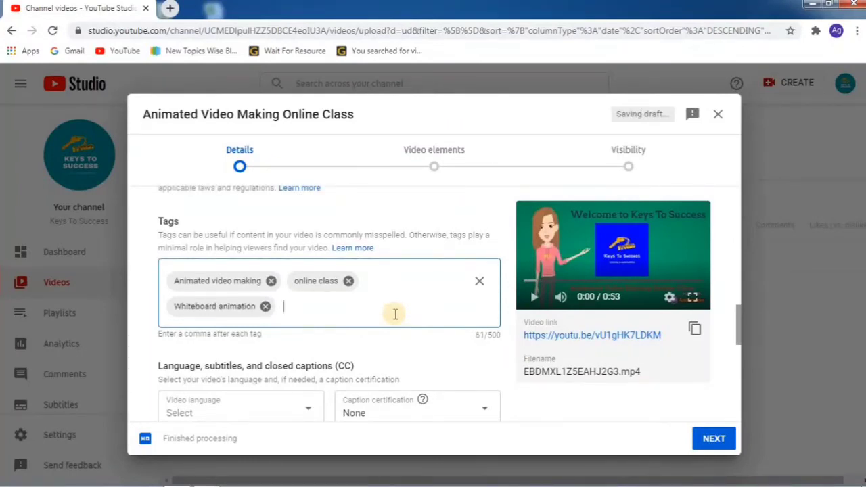
type("Explainervi")
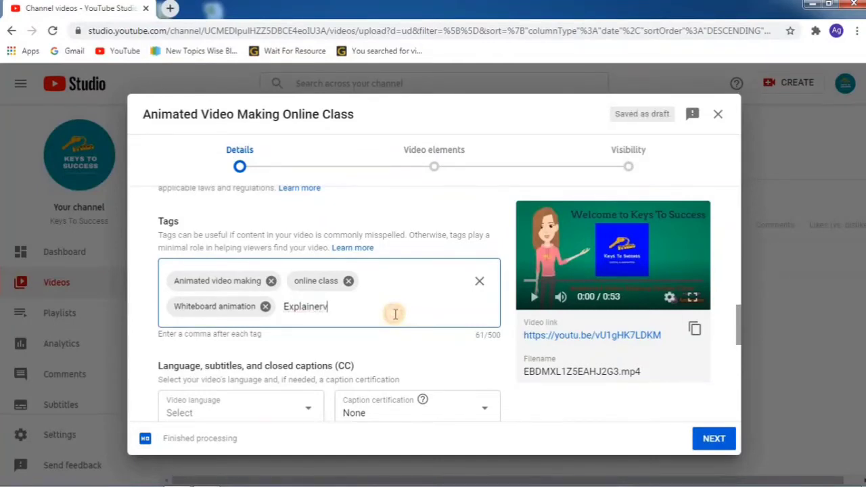
key("BackSpace")
type("video")
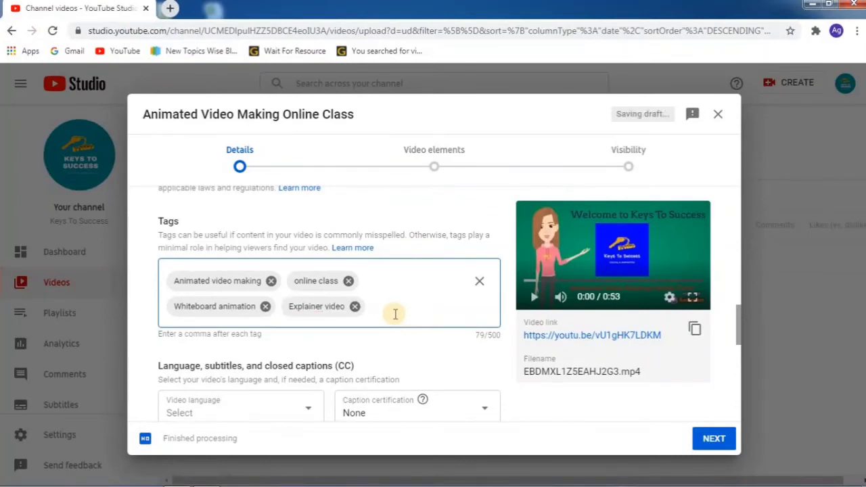
type("digital marketing")
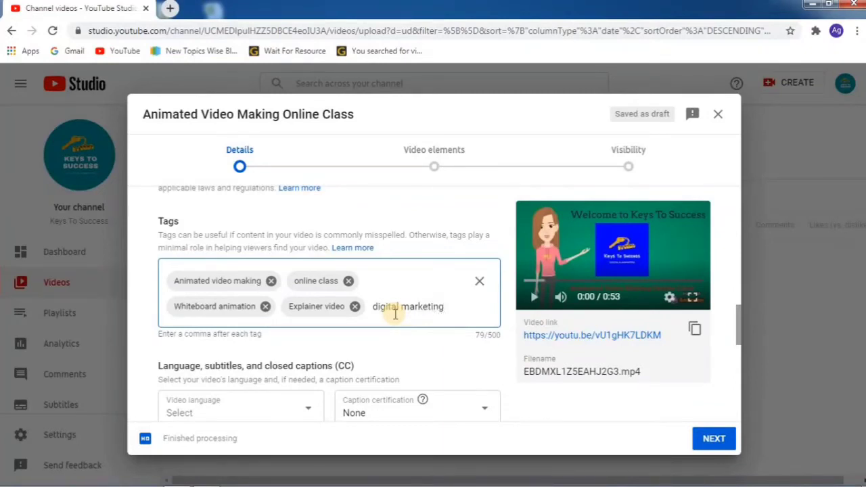
type(",")
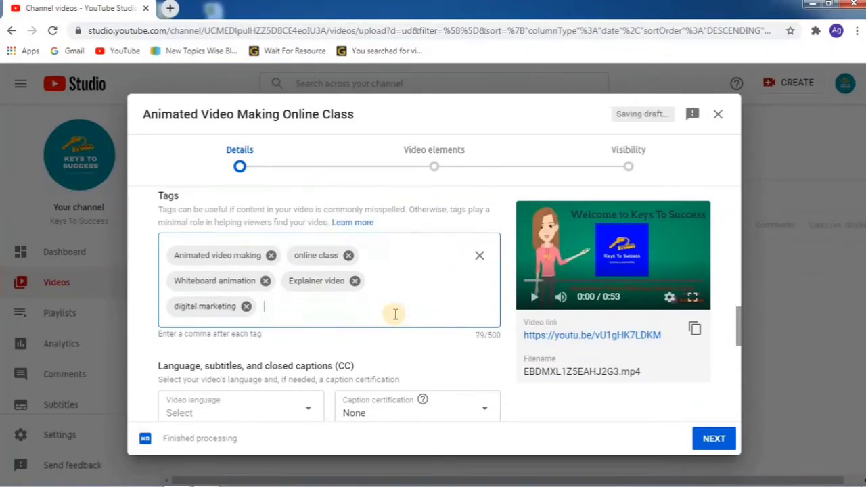
Add the tags "advertising" and "presentation" to the video
type("advertising,")
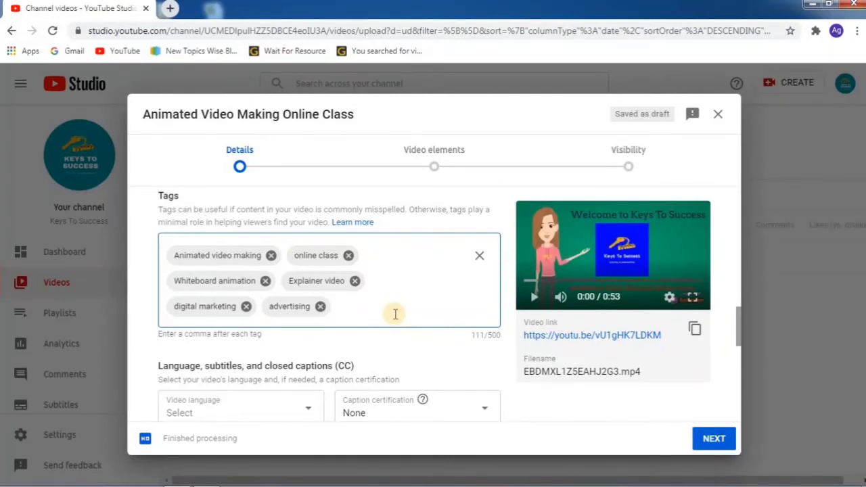
type("presentation")
key("Return")
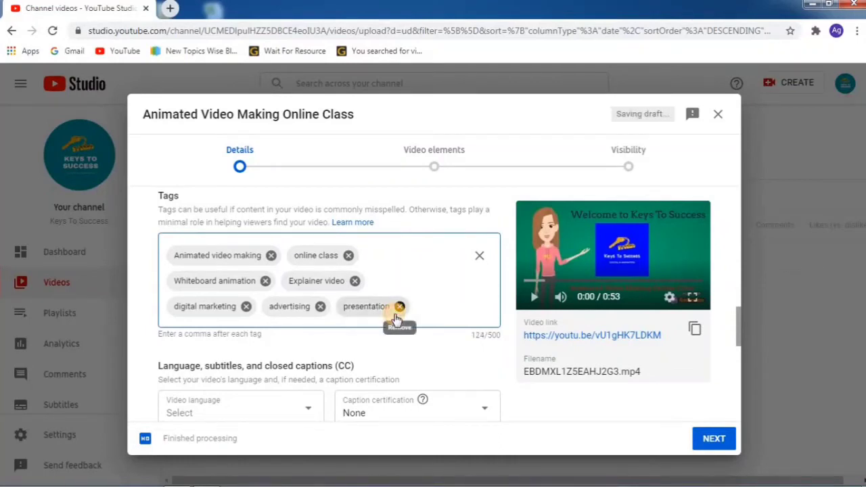
Remove the "presentation" tag and add the tag "teaching" after "advertising"
left_click(398, 309)
type("teacd")
key("ctrl+a")
key("BackSpace")
type("hin")
key("ctrl+a")
key("BackSpace")
key("BackSpace")
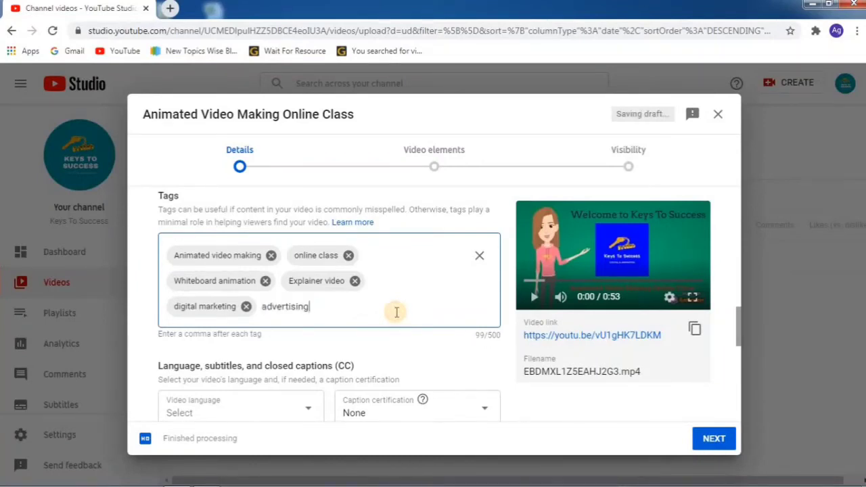
type(",teachi")
key("ctrl+a")
type("ng")
key("ctrl+a")
type("teac")
type("hing")
key("comma")
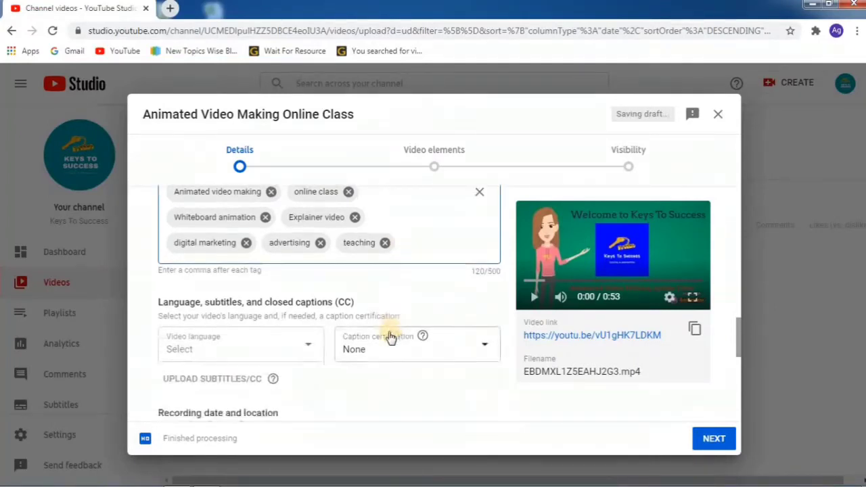
Set the video language to Burmese
scroll(392, 328, "down", 3)
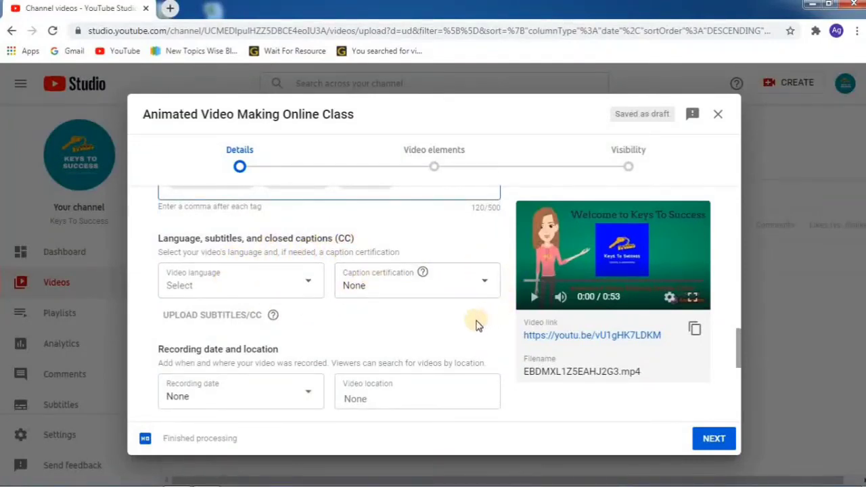
left_click(308, 284)
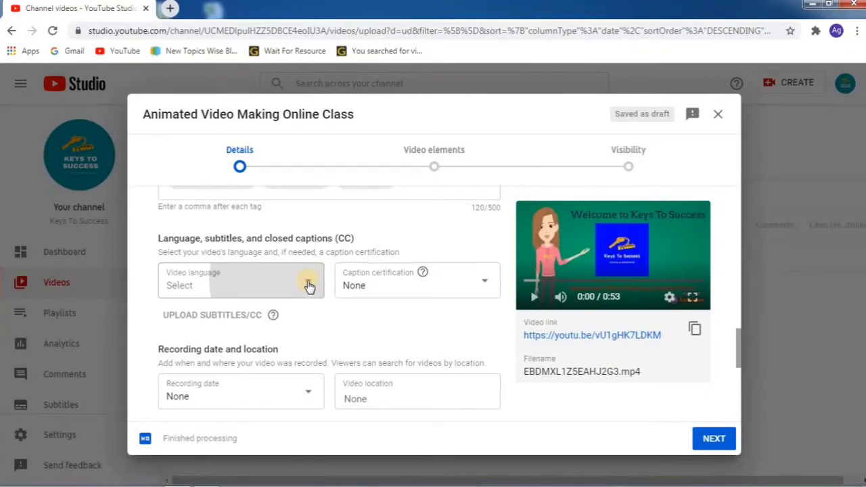
left_click(308, 285)
scroll(240, 181, "down", 2)
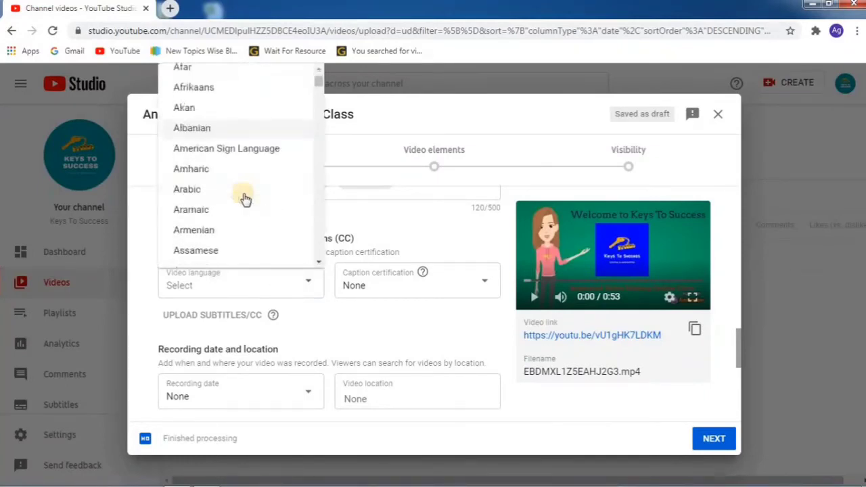
scroll(245, 203, "down", 1)
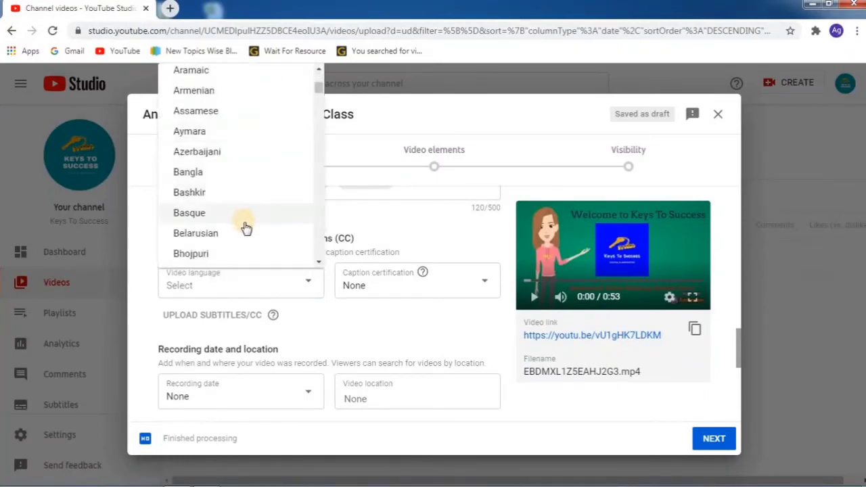
scroll(246, 226, "down", 2)
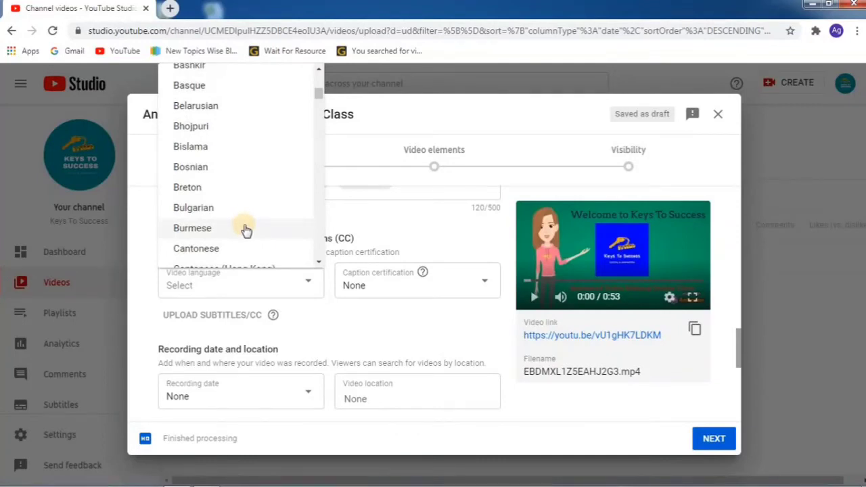
left_click(244, 228)
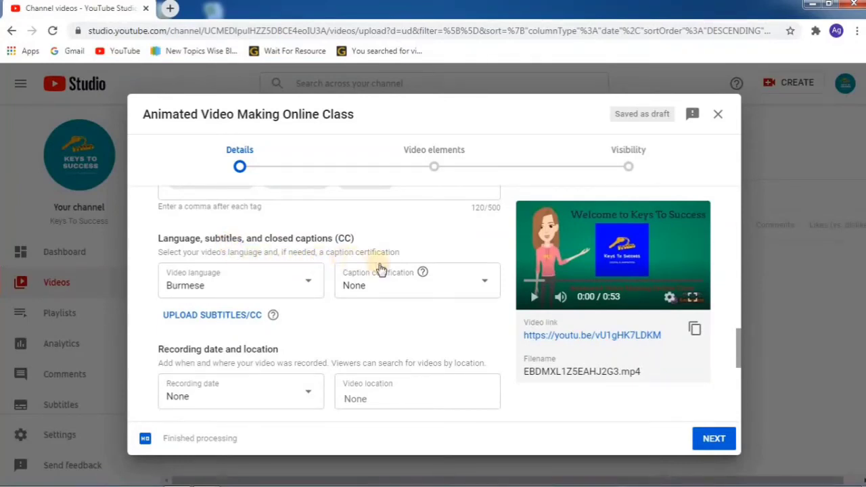
Review the available caption certification options for the video
left_click(484, 287)
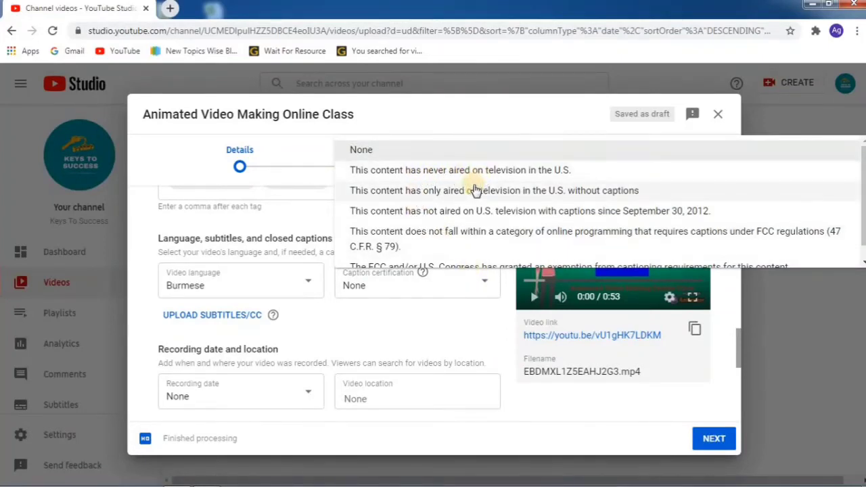
scroll(473, 193, "down", 1)
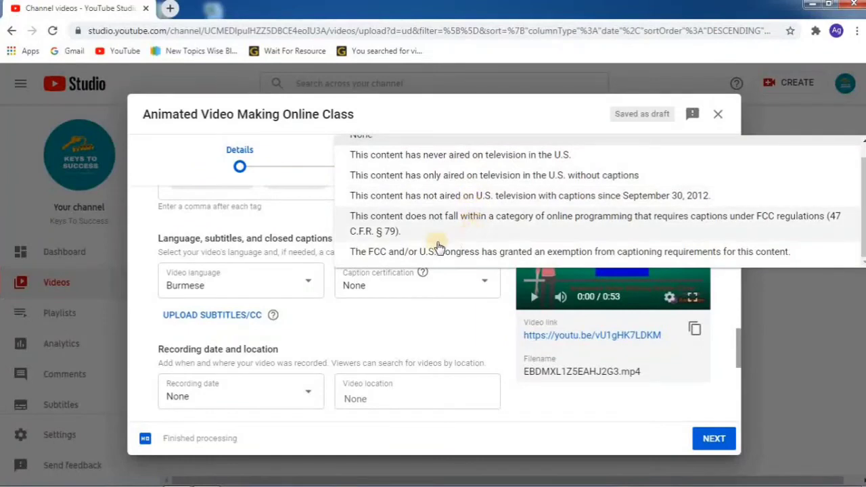
left_click(464, 283)
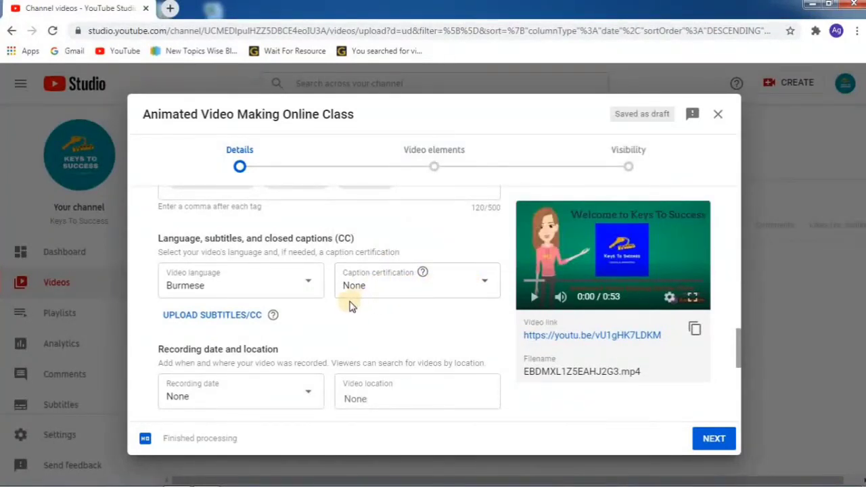
Set the video's recording date to Nov 7, 2020
scroll(277, 311, "down", 1)
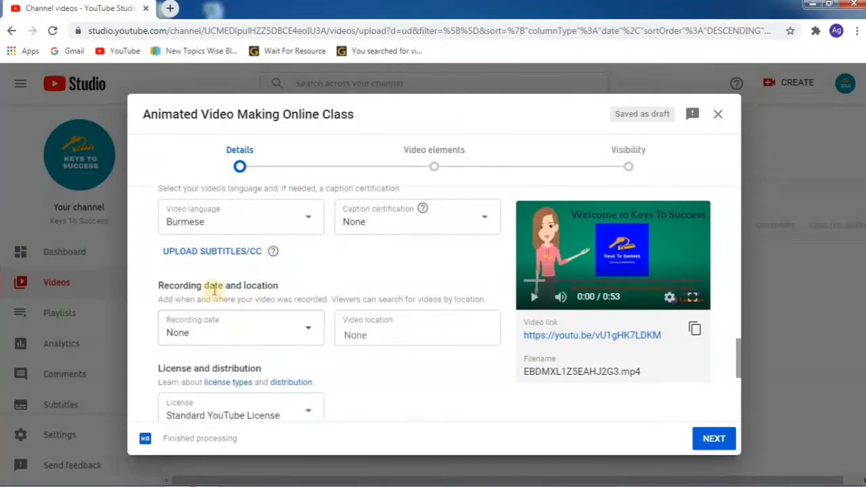
scroll(210, 267, "up", 1)
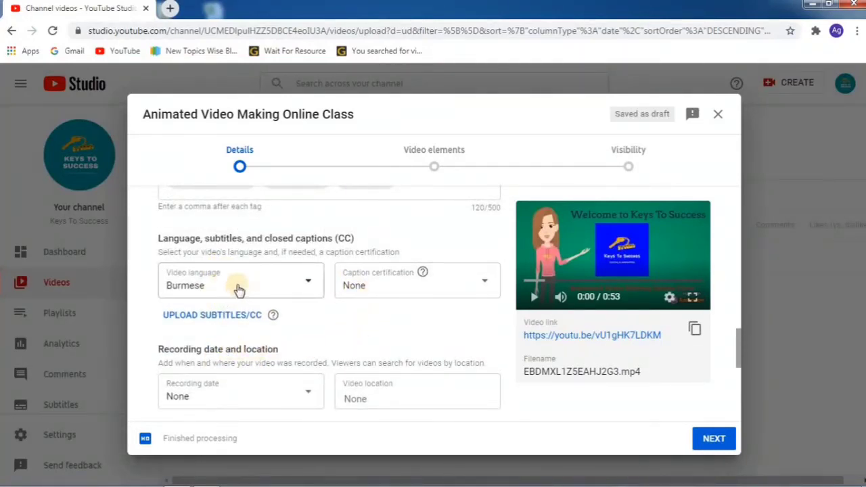
scroll(305, 283, "down", 1)
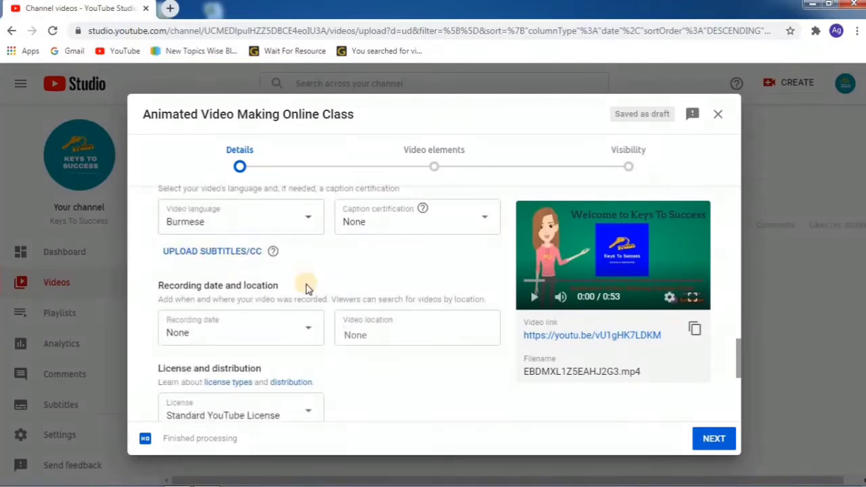
scroll(305, 290, "down", 1)
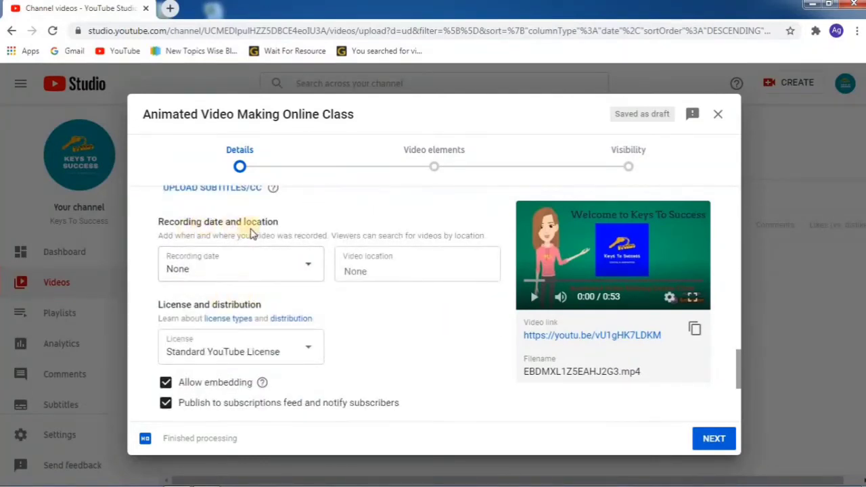
left_click(305, 269)
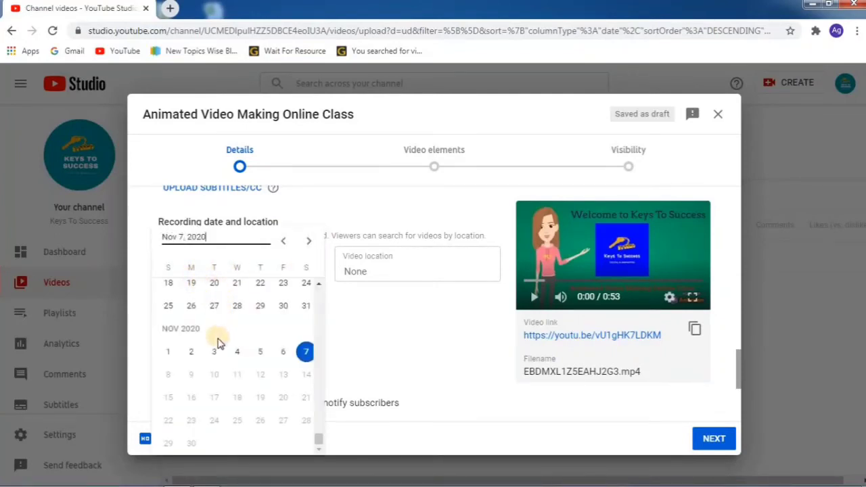
left_click(303, 351)
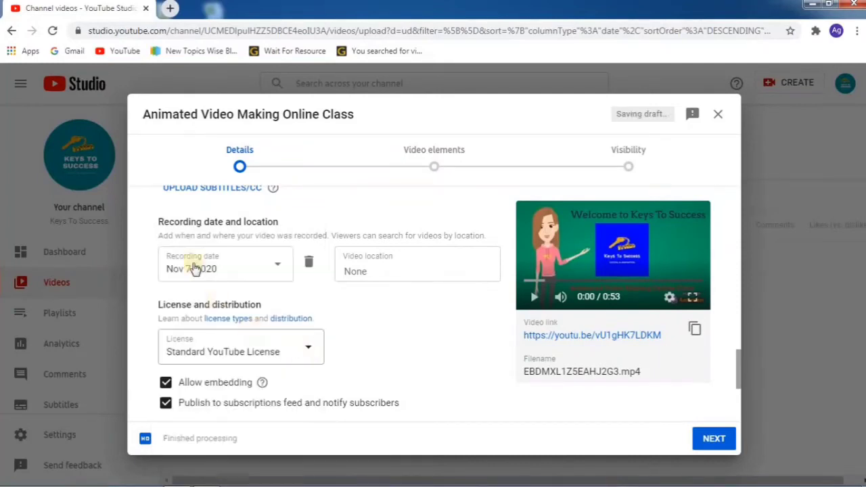
Search the video location for "Yangon" and clear the entry again
left_click(356, 265)
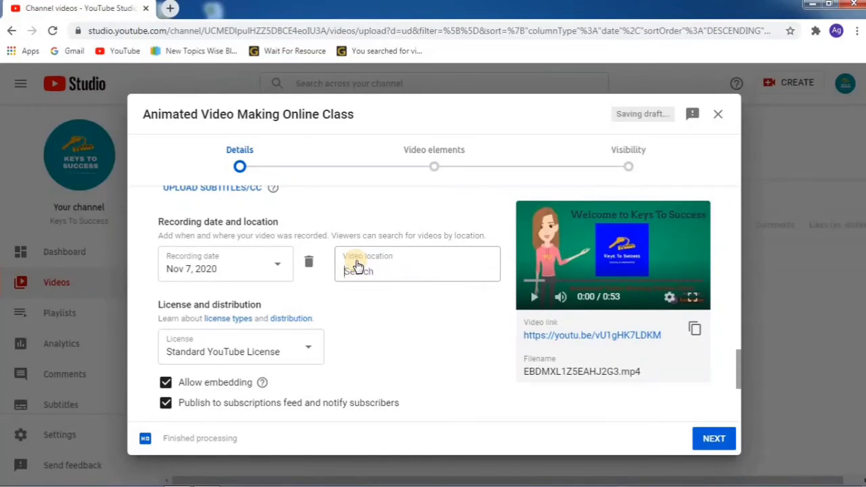
type("Y")
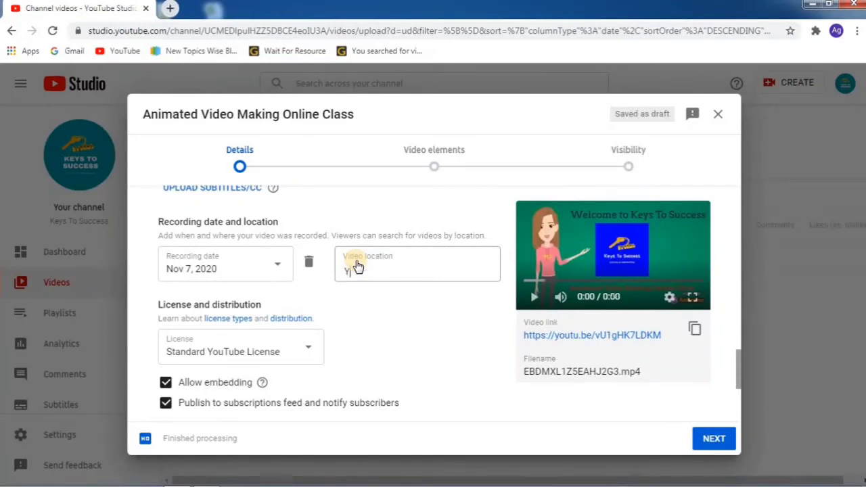
type("angon")
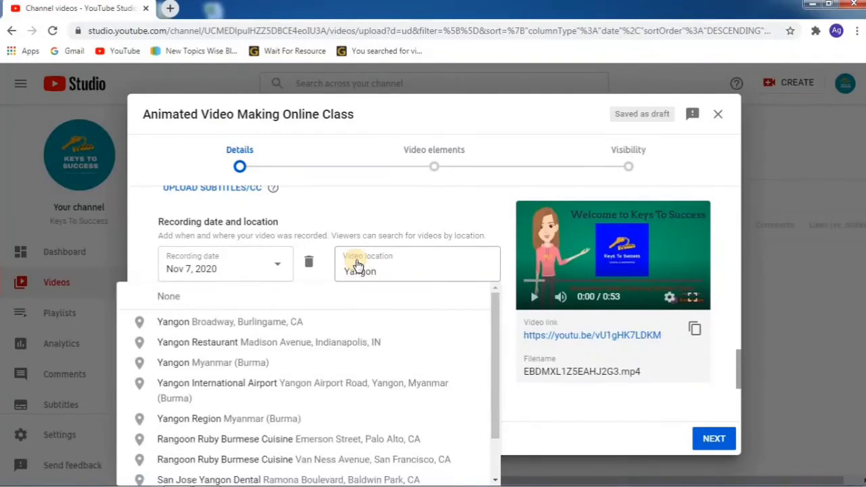
key("ctrl+a")
key("BackSpace")
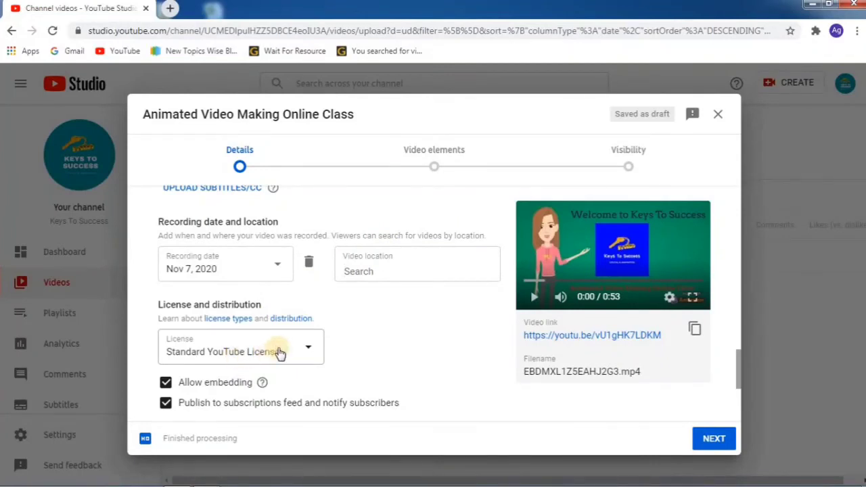
Choose Education as the video's category
scroll(284, 336, "down", 2)
scroll(253, 304, "up", 1)
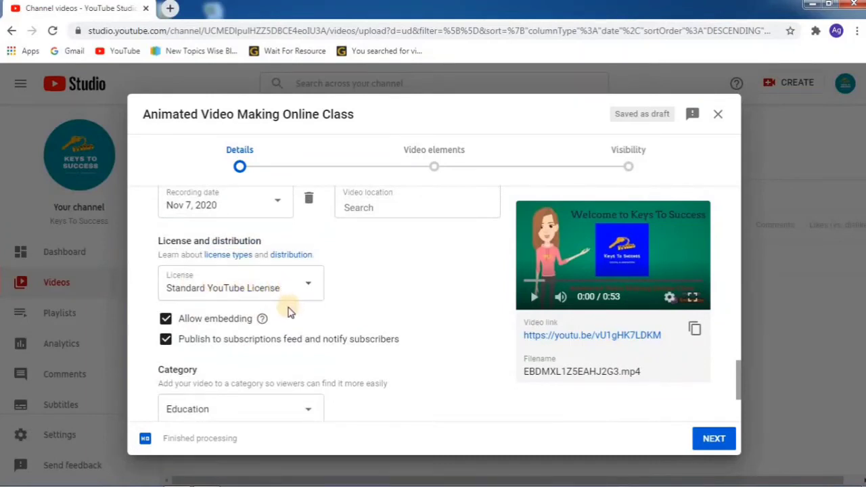
scroll(284, 312, "down", 1)
left_click(303, 349)
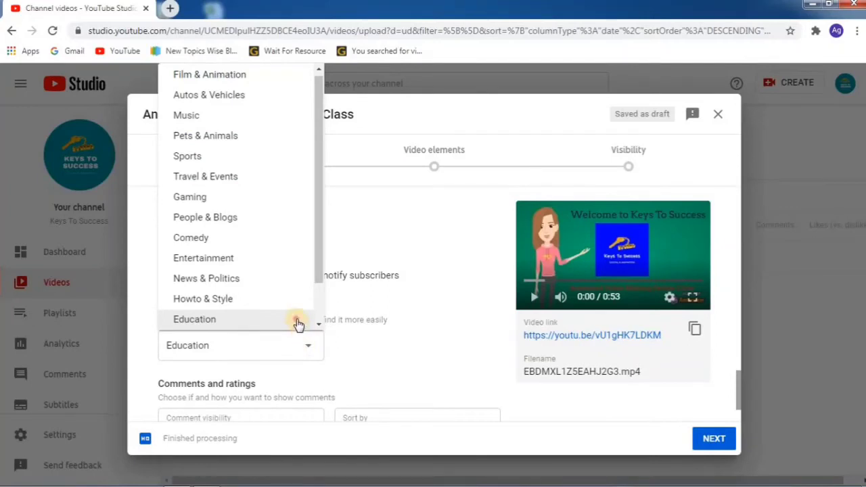
left_click(298, 322)
Switch the comment visibility to Allow all comments and back to Hold potentially inappropriate comments for review
scroll(338, 363, "down", 1)
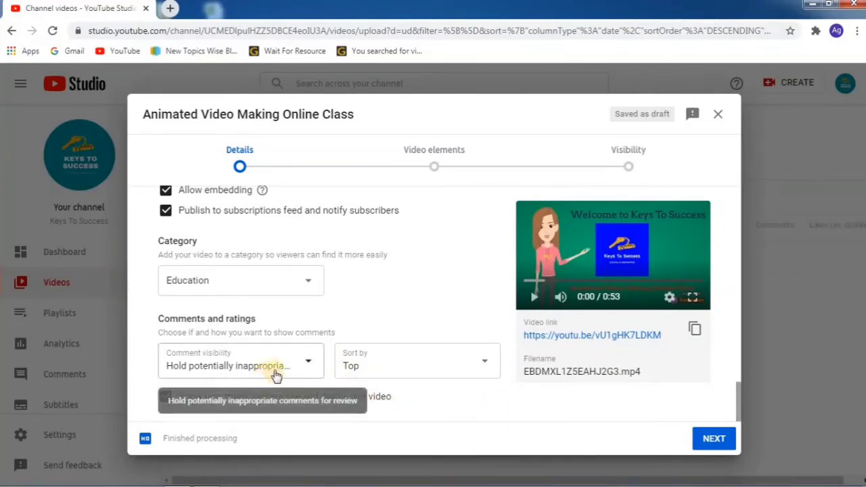
left_click(310, 362)
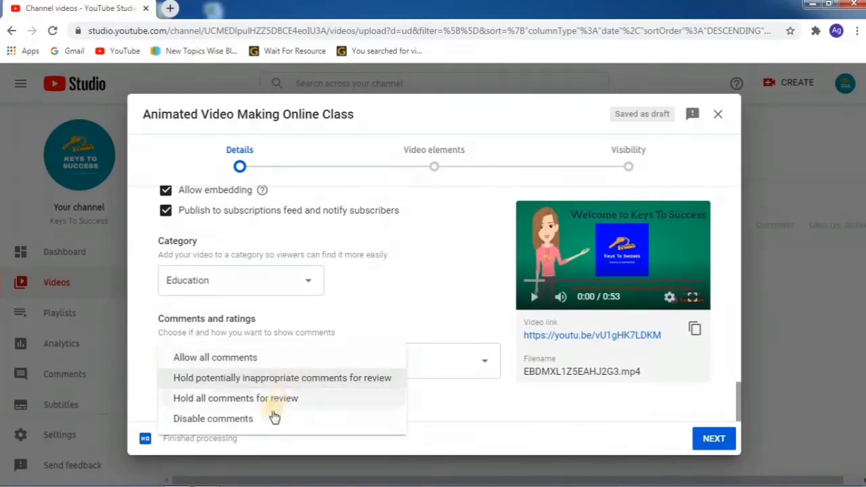
left_click(251, 359)
left_click(311, 369)
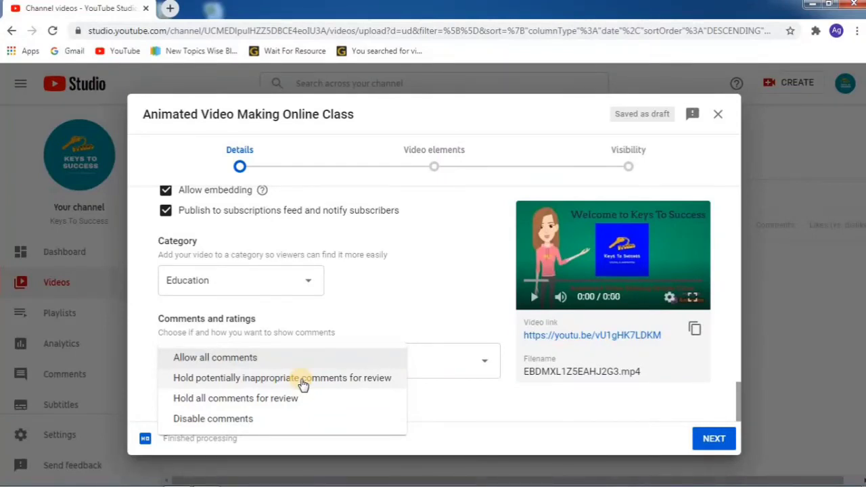
left_click(301, 382)
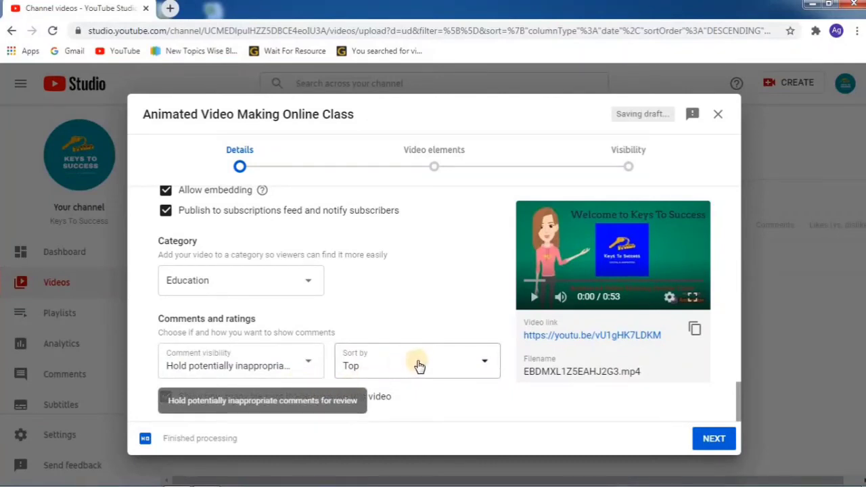
Choose Top as the sort order for the video's comments
left_click(485, 366)
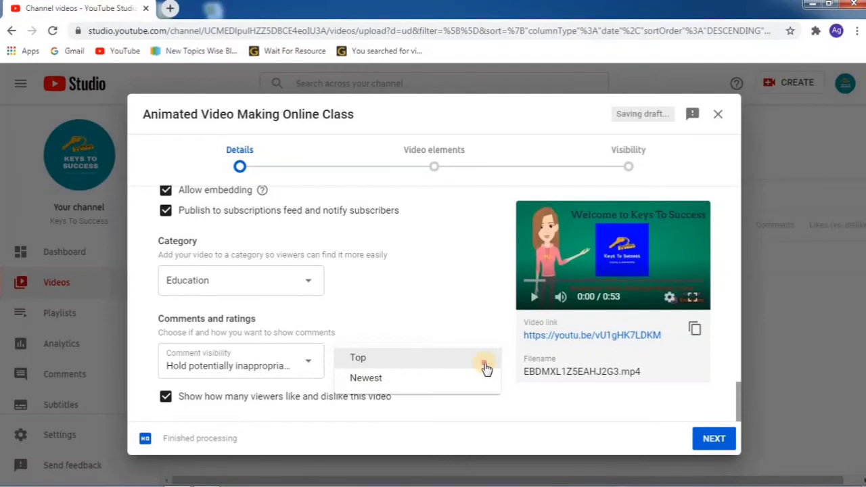
left_click(486, 365)
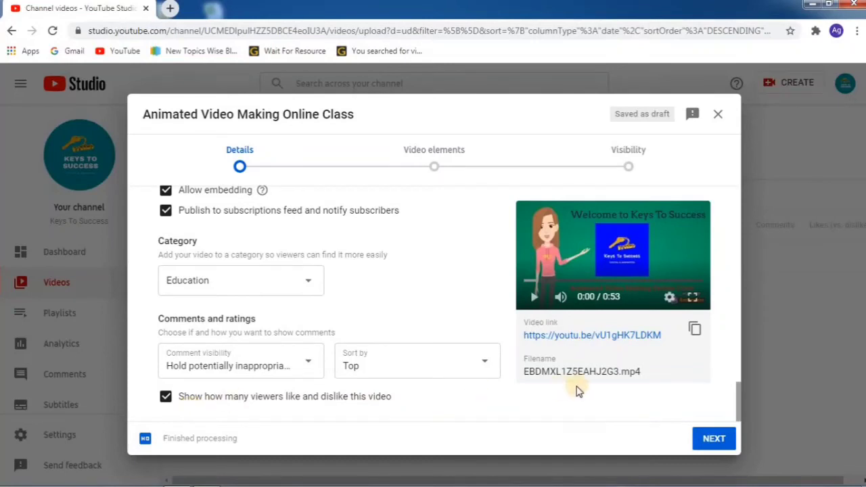
scroll(530, 319, "up", 2)
scroll(441, 273, "down", 2)
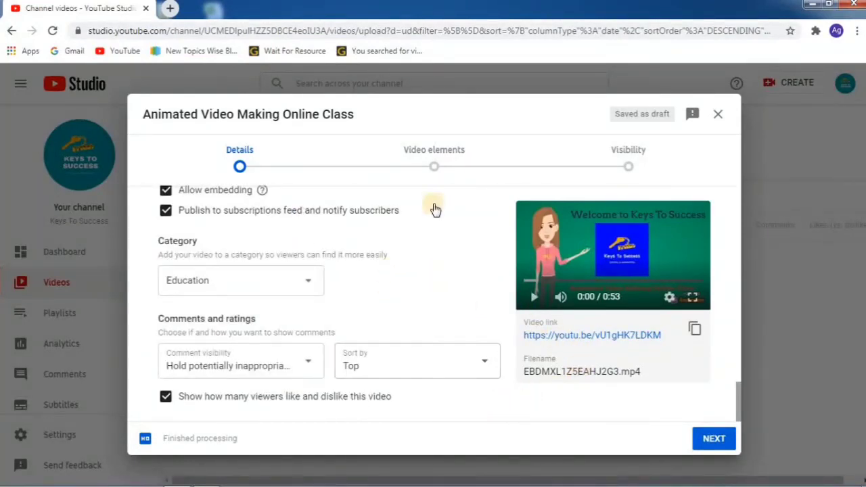
Go past the video elements to the visibility settings and make the video Public
left_click(433, 169)
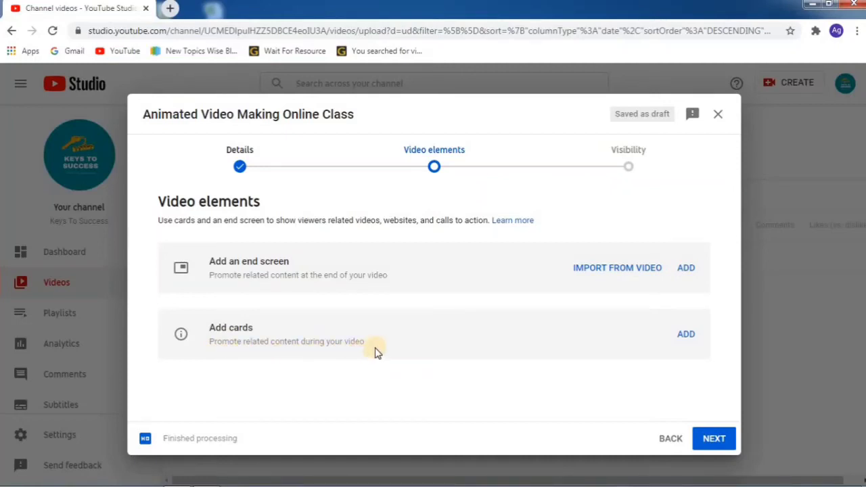
left_click(629, 168)
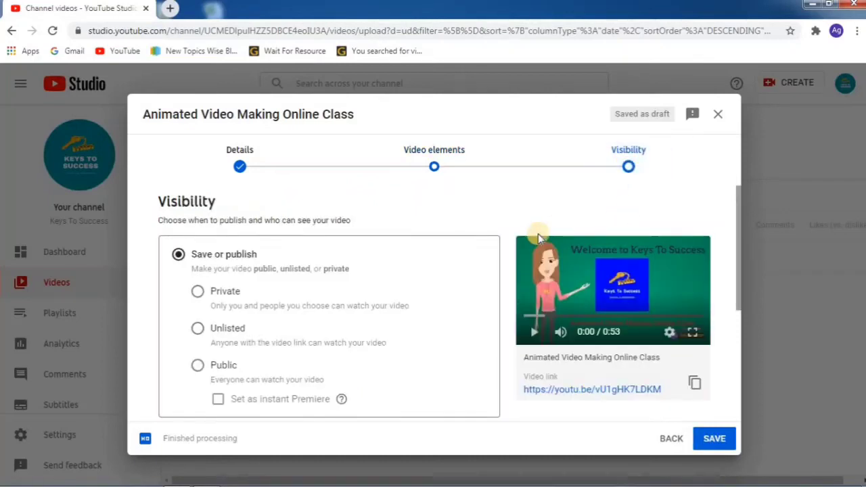
left_click(198, 367)
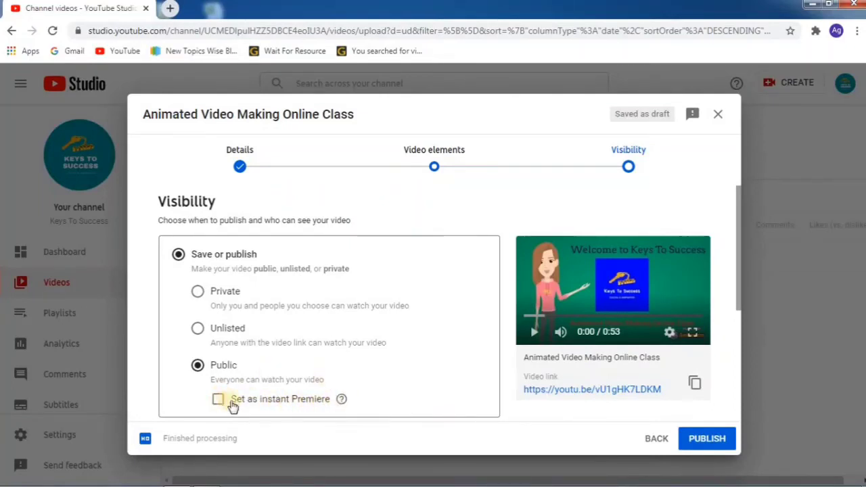
Check the pre-publish guidance and publish the video with Public visibility, without instant Premiere or a schedule
scroll(725, 266, "down", 1)
scroll(726, 266, "down", 3)
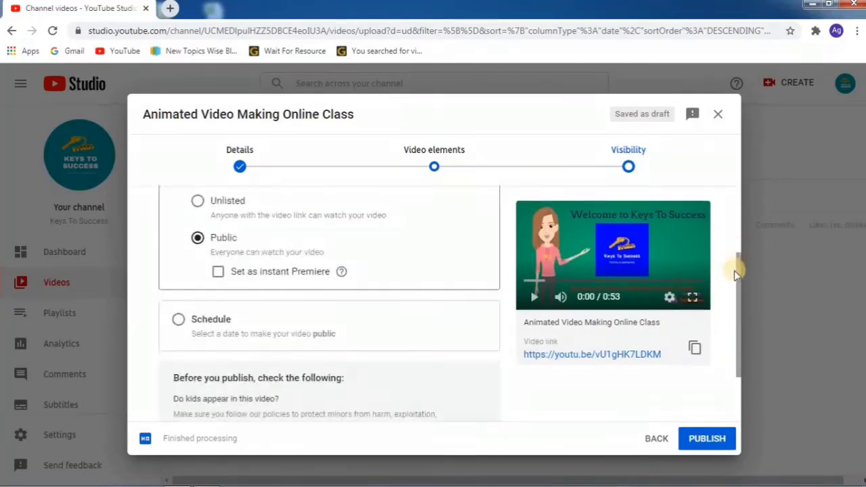
scroll(739, 276, "down", 1)
left_click_drag(740, 308, 741, 329)
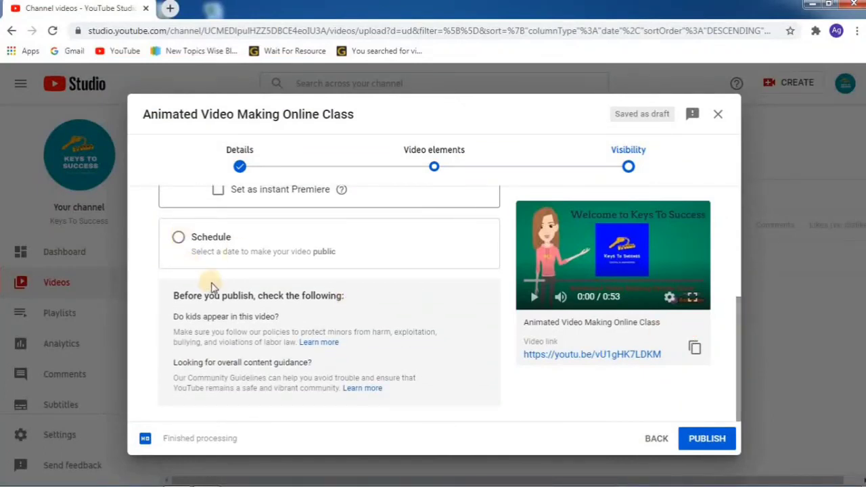
scroll(213, 283, "up", 5)
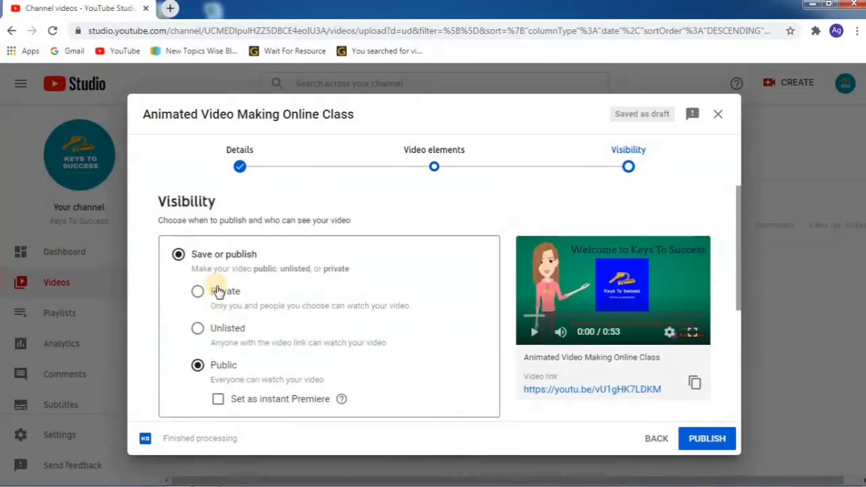
scroll(210, 292, "down", 4)
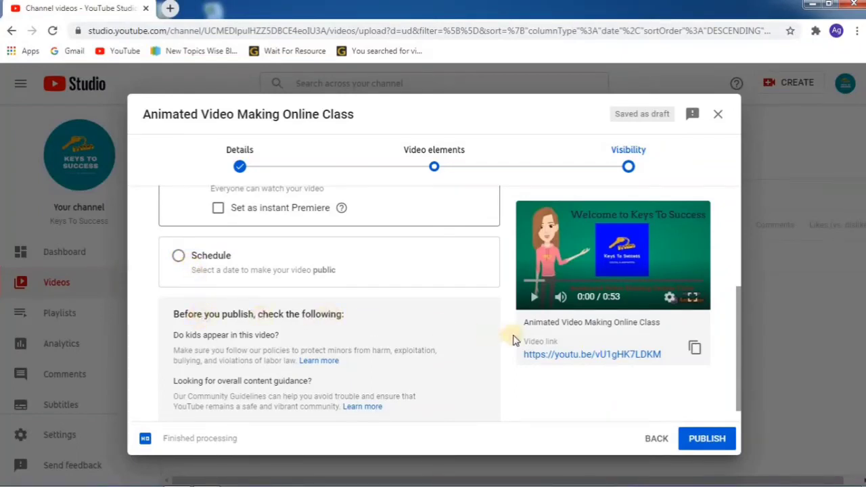
scroll(474, 356, "down", 1)
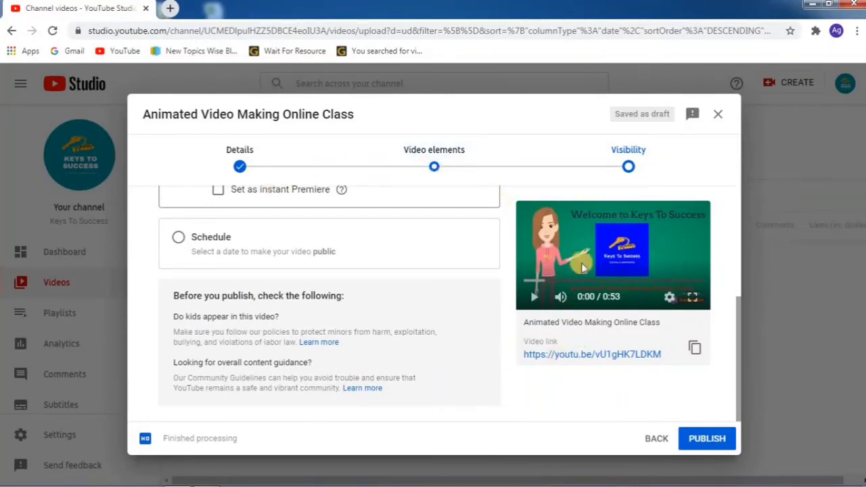
left_click(718, 441)
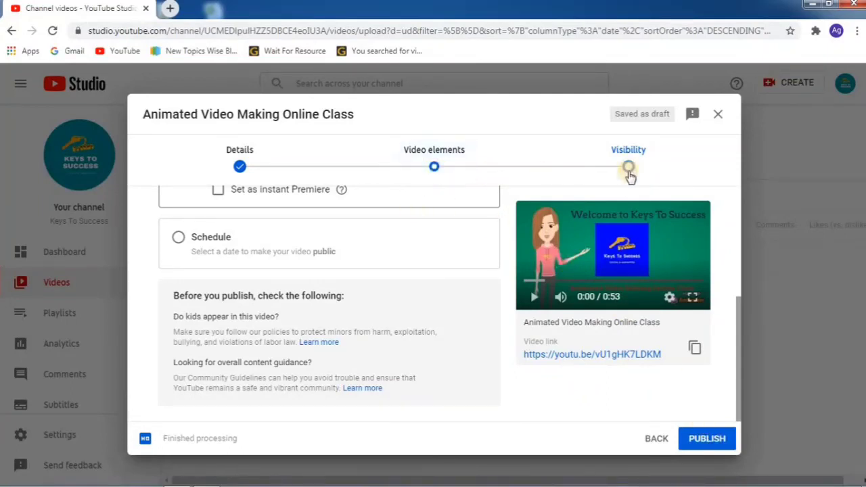
left_click(709, 438)
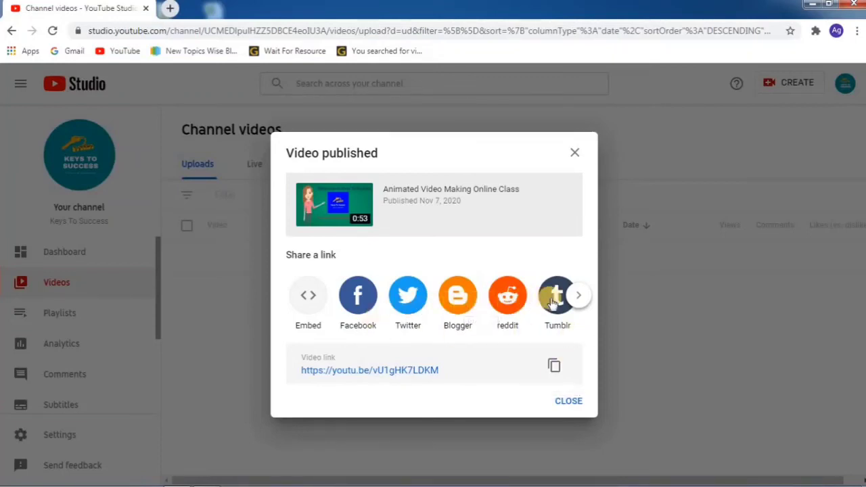
Look through the published video's link-sharing options and its embed code, and close the sharing dialog
left_click(577, 296)
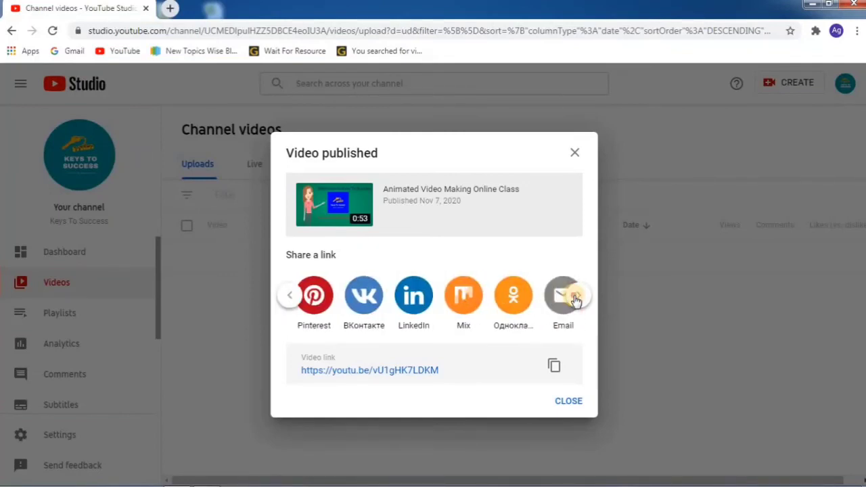
left_click(574, 300)
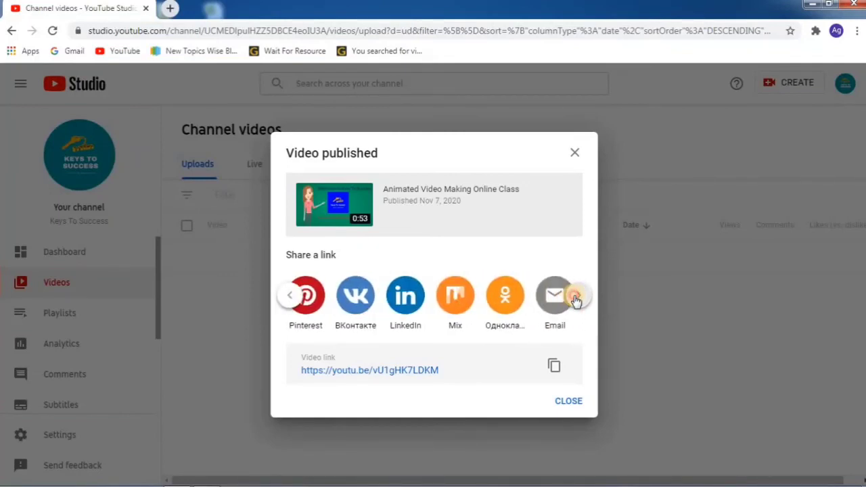
left_click(295, 298)
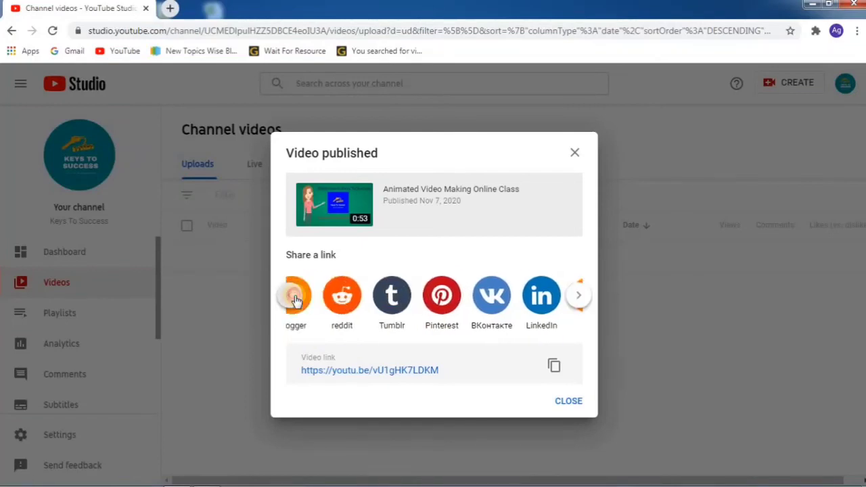
left_click(299, 295)
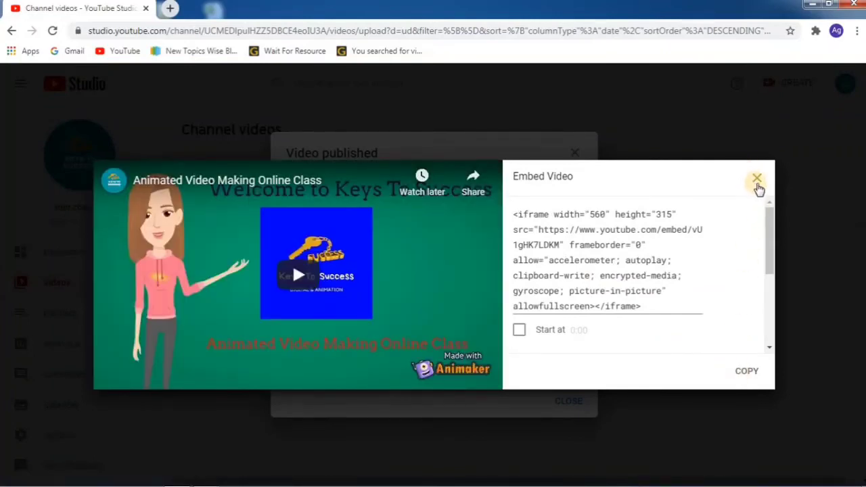
left_click(757, 182)
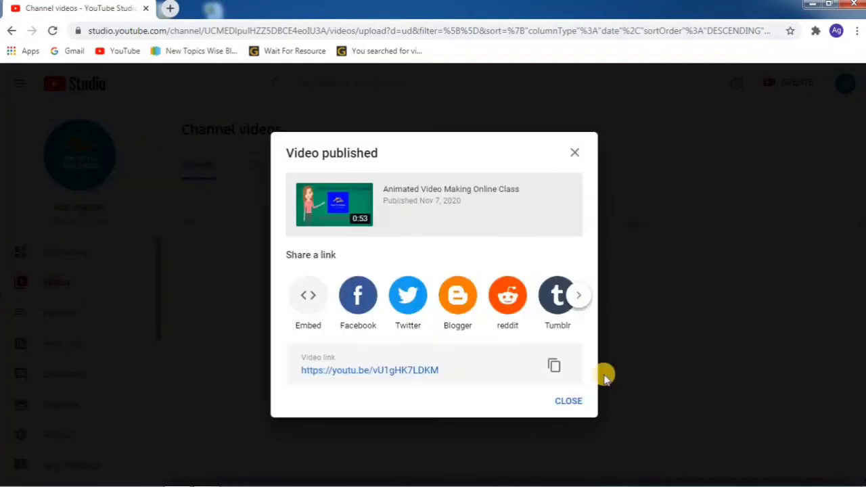
left_click(569, 402)
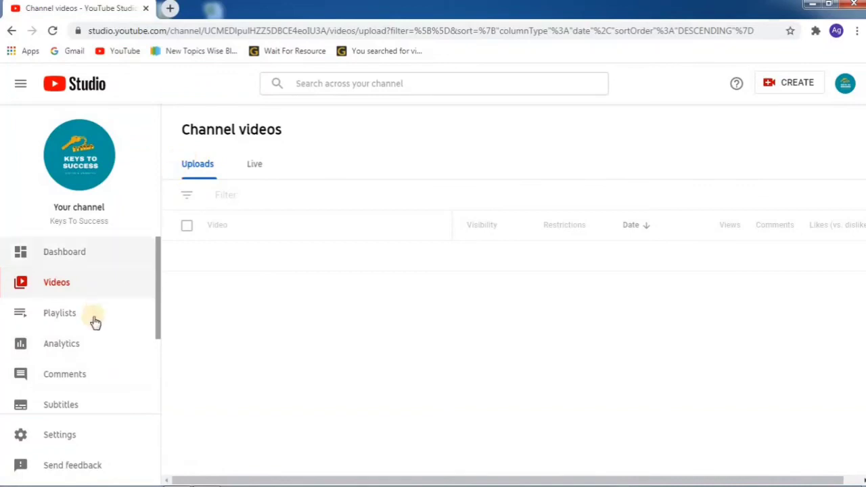
Open the channel dashboard and examine the latest video's performance and the channel analytics
left_click(92, 289)
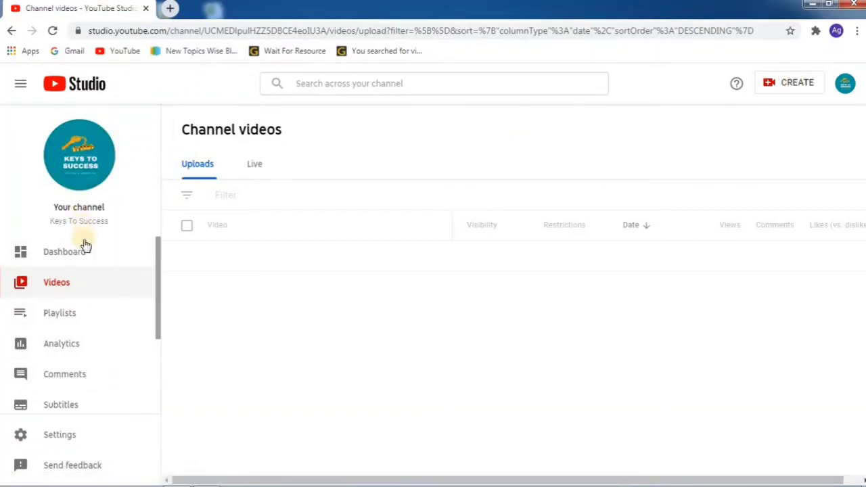
left_click(68, 251)
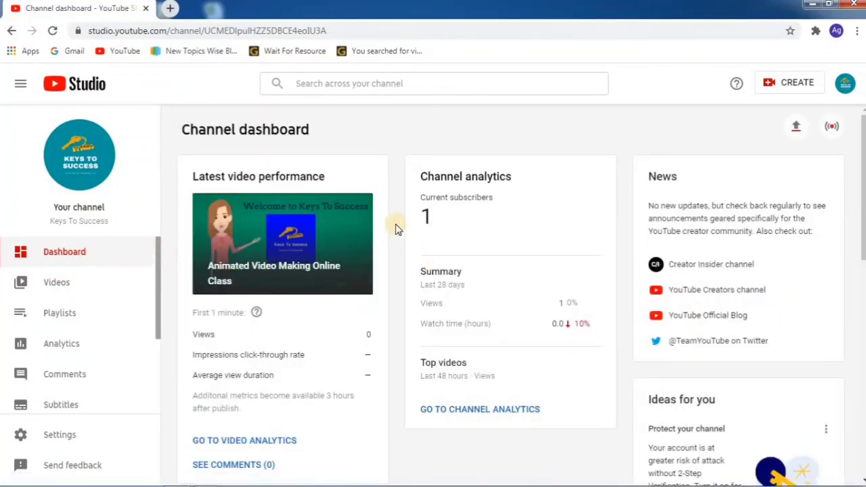
scroll(332, 228, "down", 3)
scroll(332, 229, "up", 3)
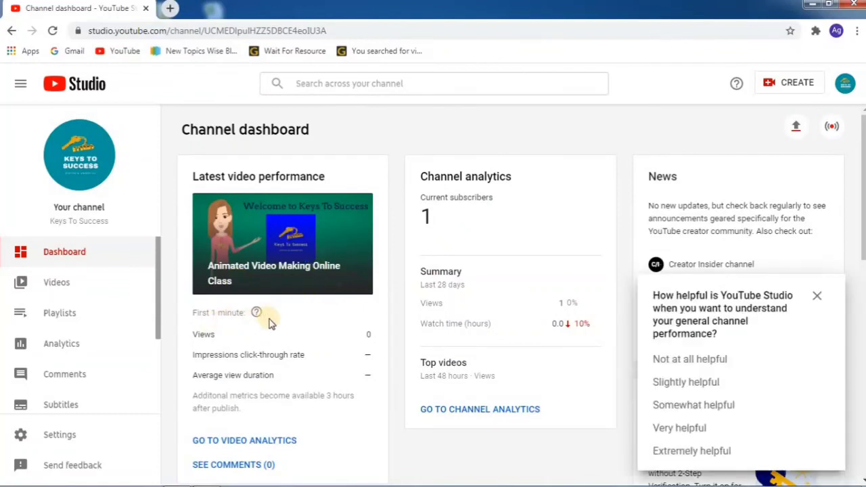
scroll(318, 326, "down", 1)
scroll(252, 300, "up", 1)
scroll(445, 391, "down", 1)
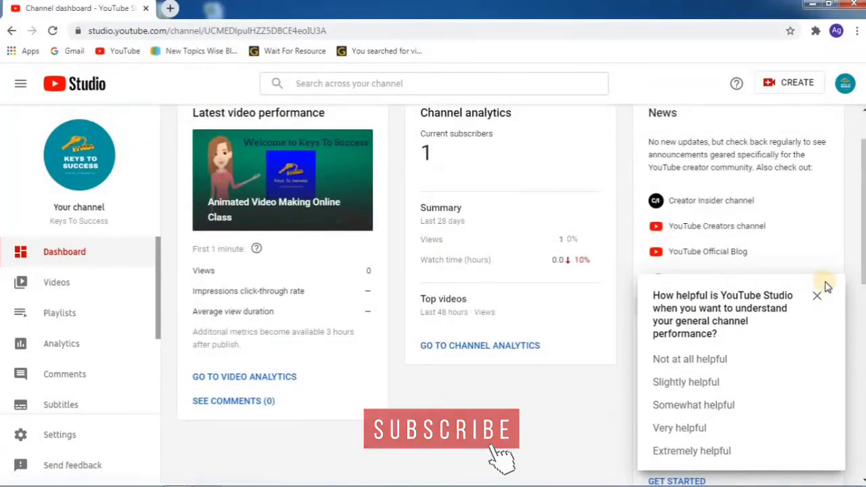